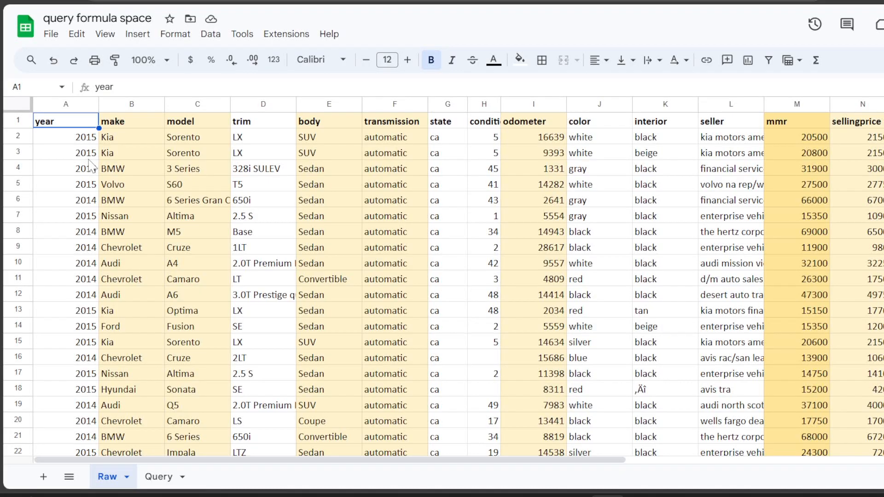
Step: Examine the vehicle records on the Raw sheet from year through sellingprice, comparing the mmr values with the selling prices
scroll(580, 245, "down", 7)
scroll(580, 244, "up", 7)
left_click_drag(308, 463, 536, 481)
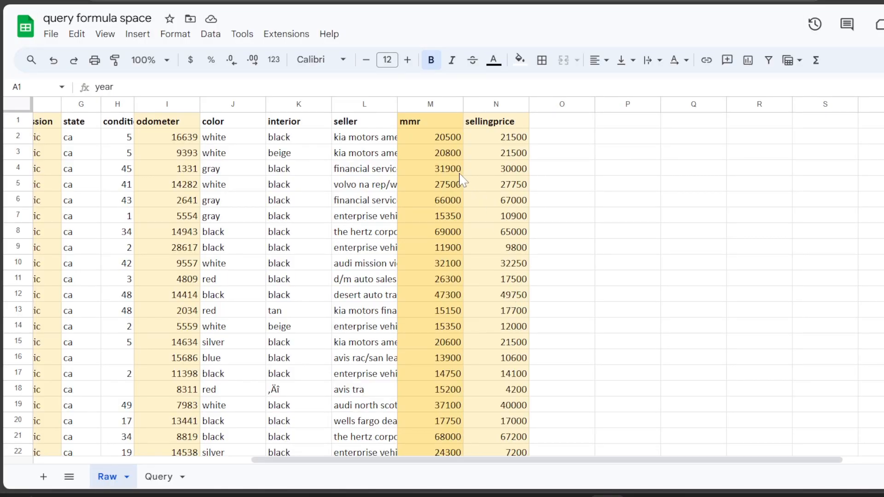
scroll(470, 166, "down", 15)
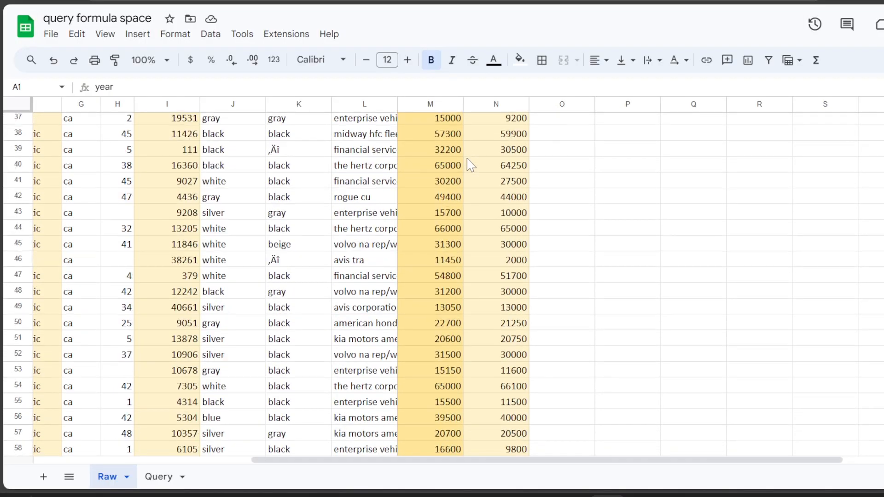
scroll(470, 166, "up", 7)
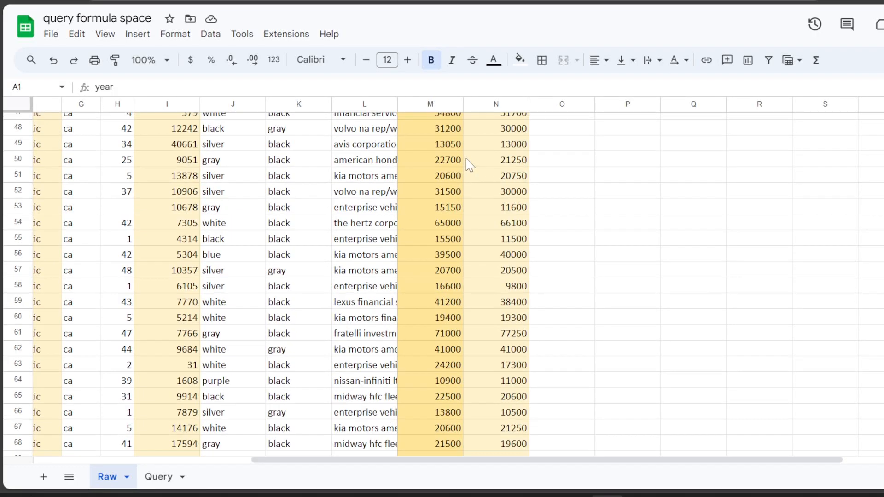
left_click(454, 199)
left_click(504, 201)
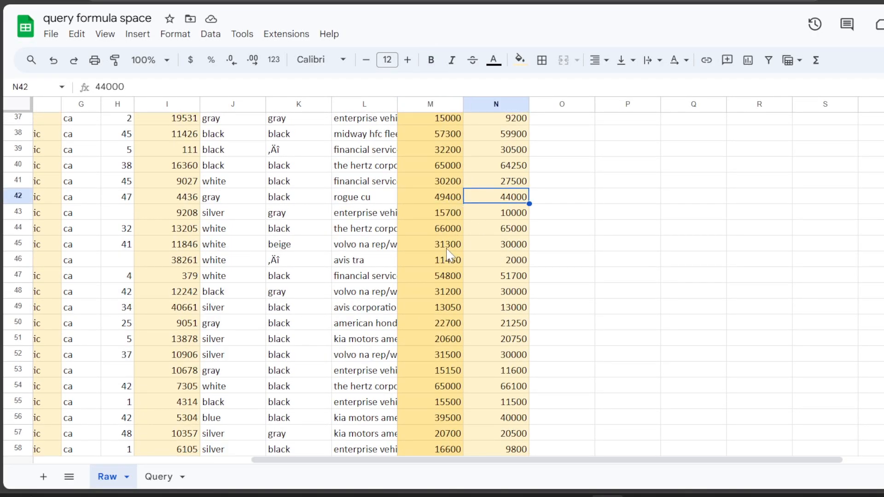
scroll(460, 239, "up", 5)
scroll(453, 172, "up", 7)
scroll(453, 173, "down", 12)
scroll(450, 173, "down", 2)
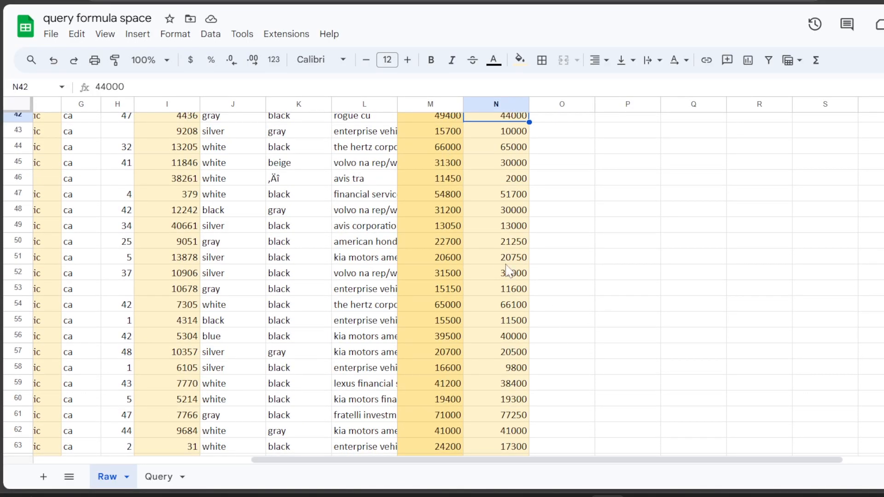
scroll(509, 228, "down", 4)
scroll(509, 263, "up", 17)
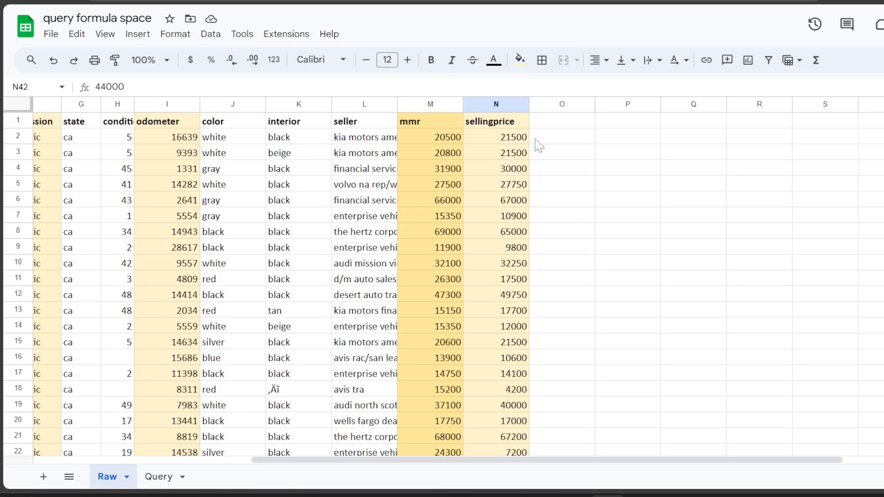
left_click(518, 141)
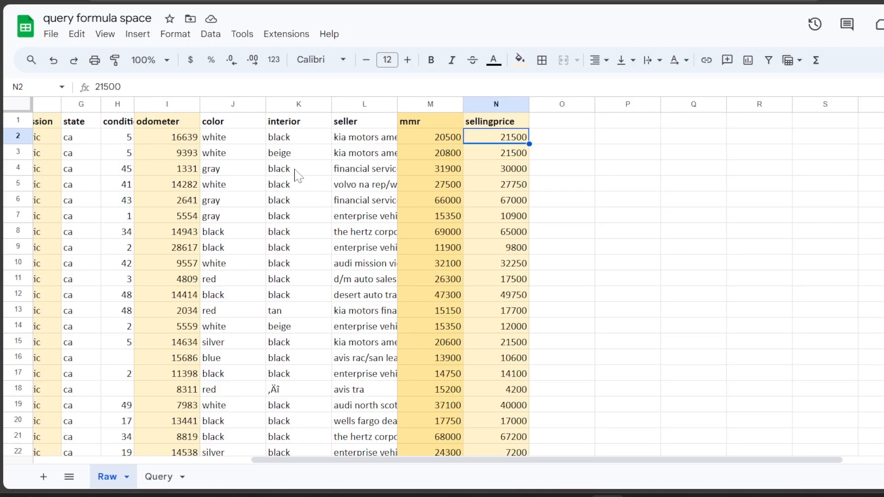
left_click_drag(424, 461, 193, 461)
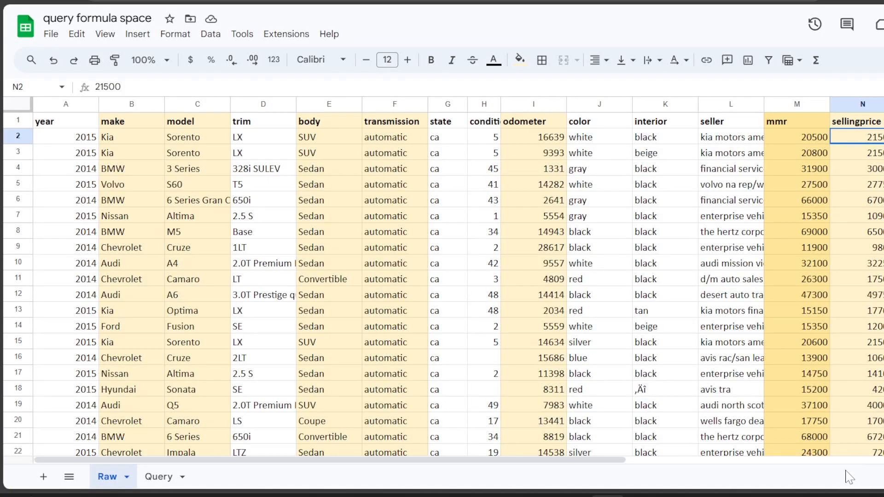
left_click_drag(349, 463, 573, 476)
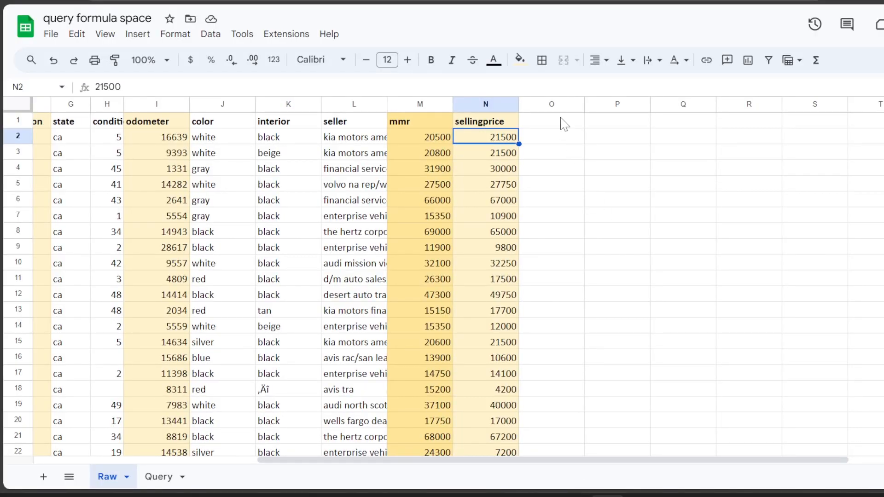
Step: Start a formula in O2 that subtracts the mmr from the selling price and divides by the selling price: =N2-M2/N2
left_click(555, 137)
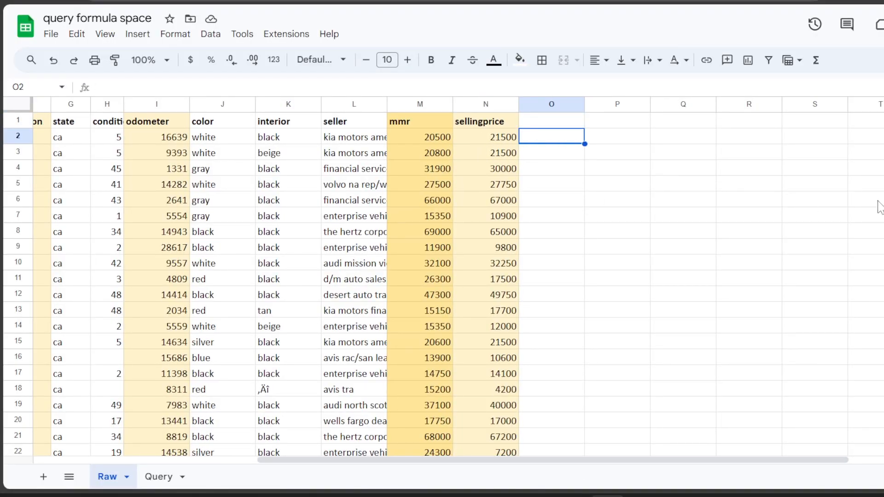
type("=")
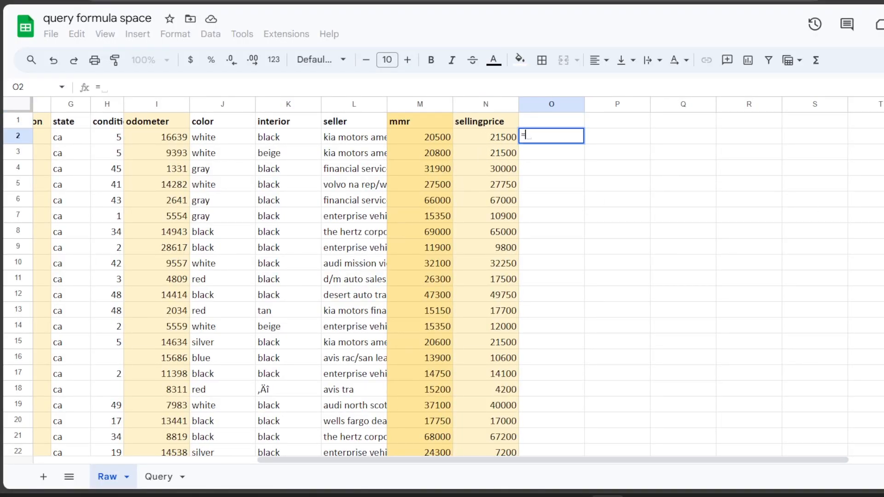
left_click(496, 140)
type("-")
left_click(422, 139)
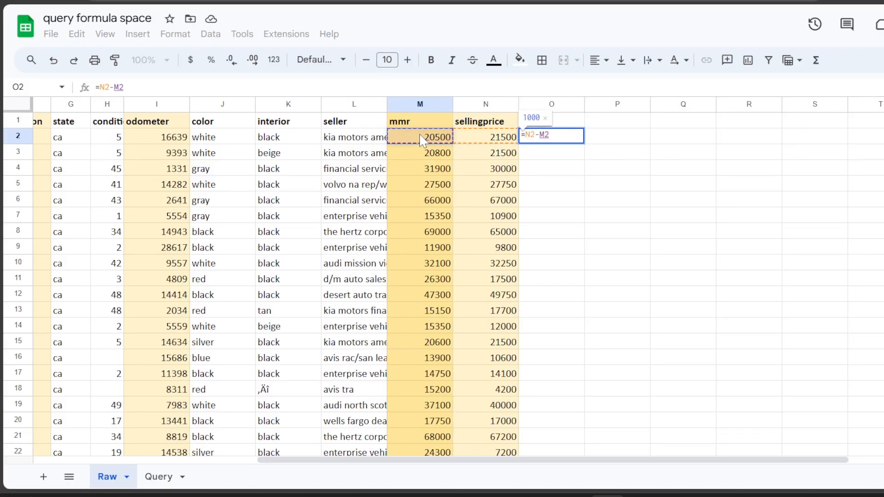
type("/")
left_click(489, 142)
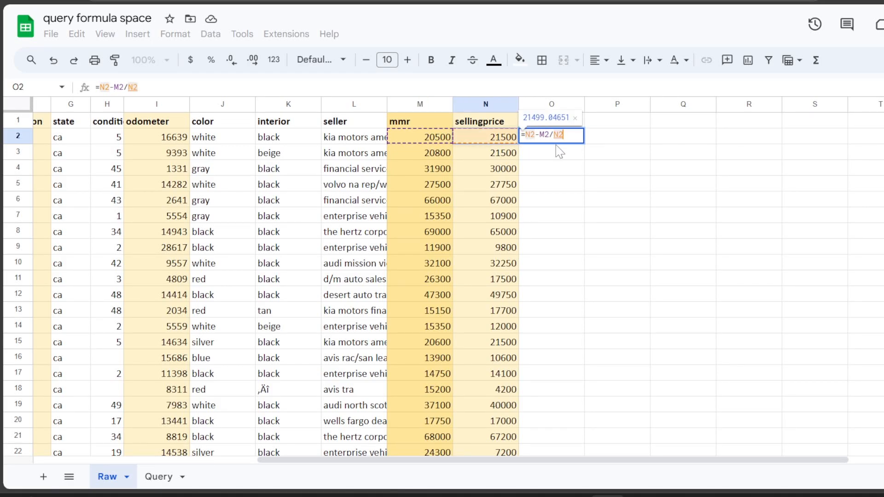
Step: Enclose the subtraction in parentheses so the formula in O2 reads =(N2-M2)/N2, and commit it
key("Left")
key("Left")
key("Left")
type(")")
key("Left")
key("Left")
key("Left")
key("Left")
key("Left")
key("Left")
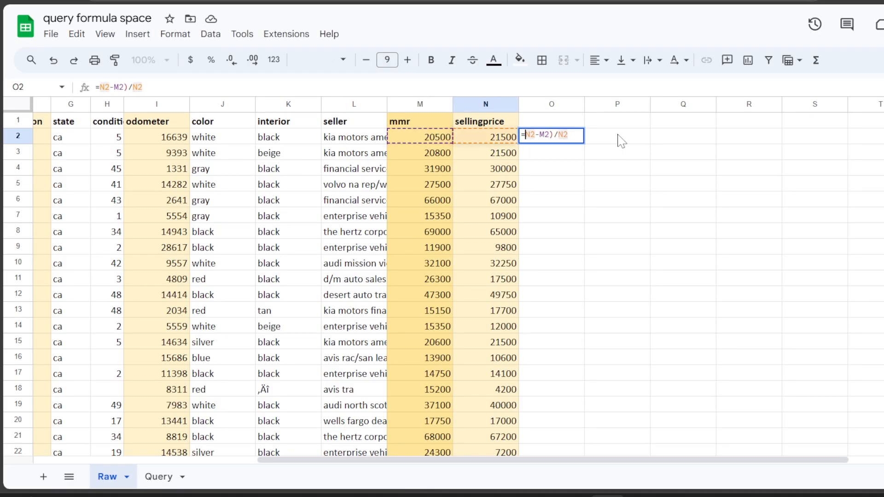
type("(")
key("Return")
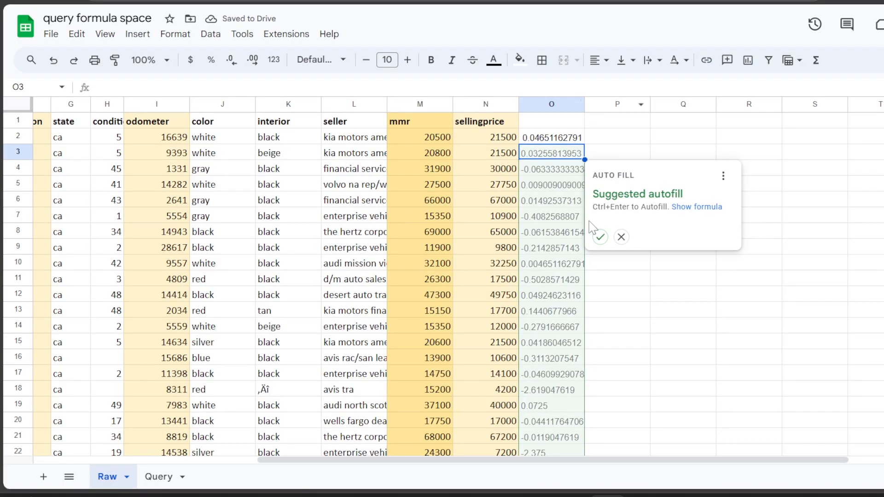
Step: Accept the suggested autofill of the formula down column O and widen the column slightly
left_click(600, 237)
left_click_drag(584, 103, 603, 103)
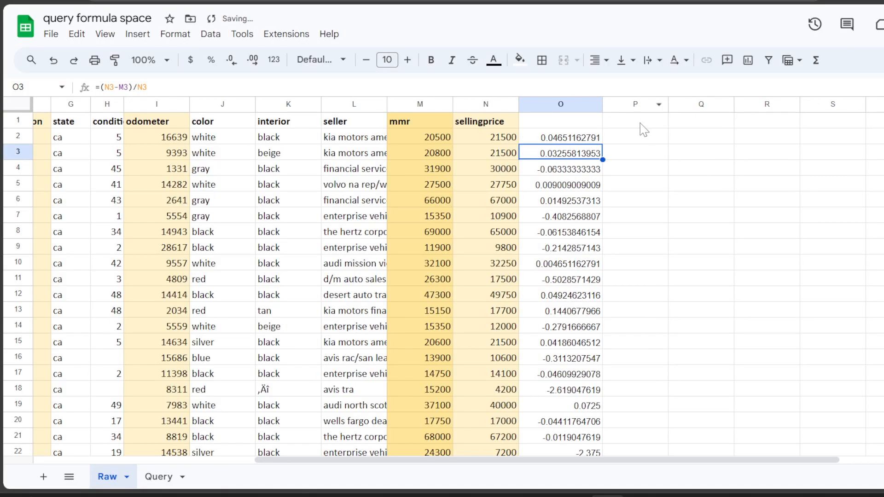
Step: Format column O as percentages and raise its font size to 12
left_click(561, 105)
left_click(213, 61)
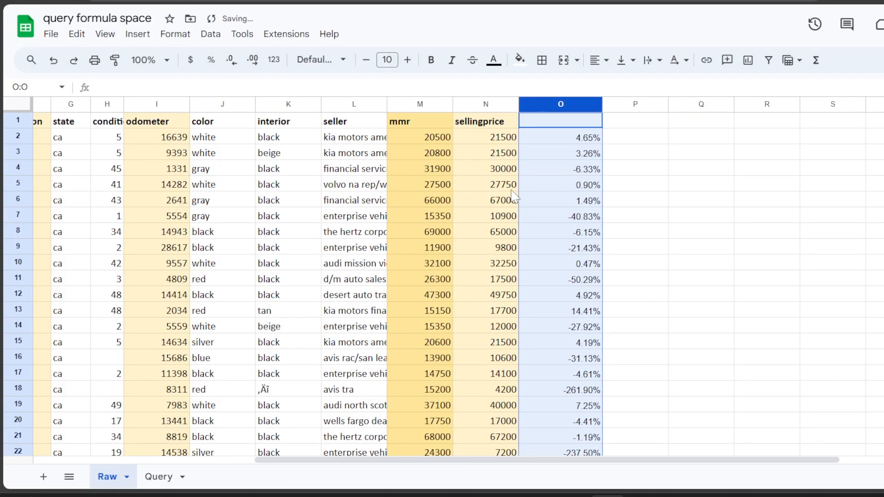
left_click(513, 187)
left_click(561, 109)
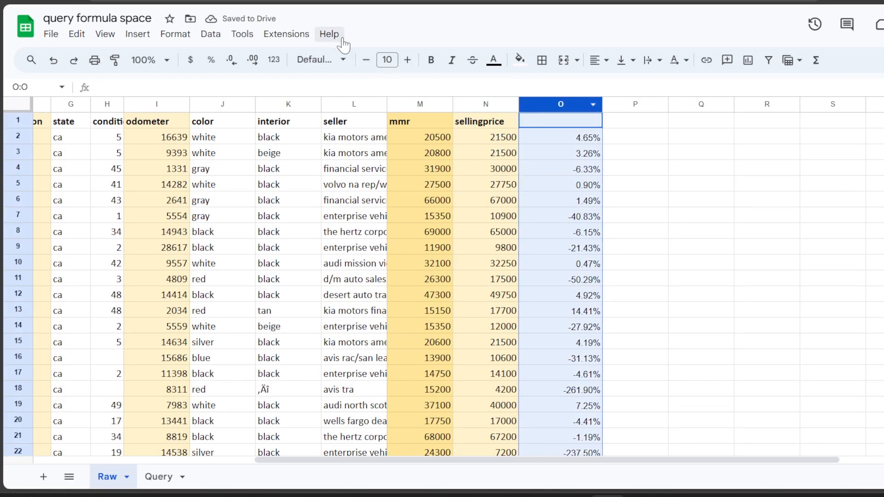
left_click(408, 61)
left_click(408, 60)
left_click(662, 189)
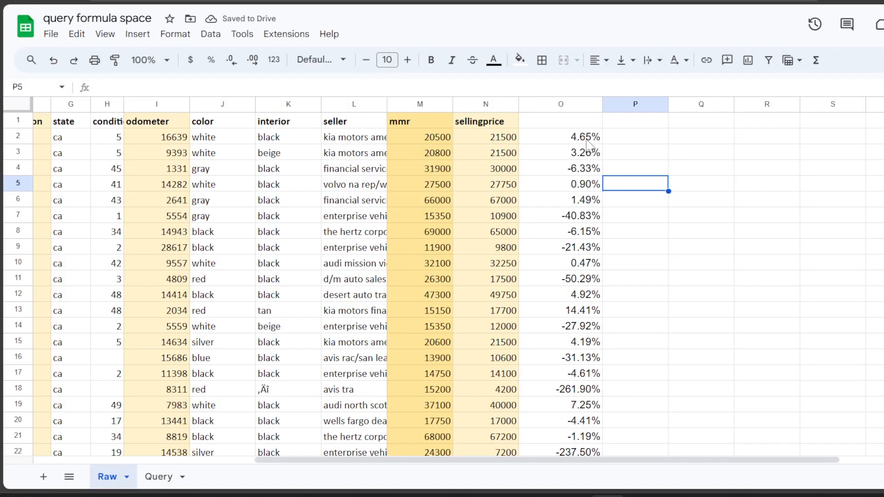
Step: Compare the mmr and selling price of several rows with their percentage differences in column O, and inspect the formula in O2
left_click_drag(587, 138, 571, 155)
left_click(449, 154)
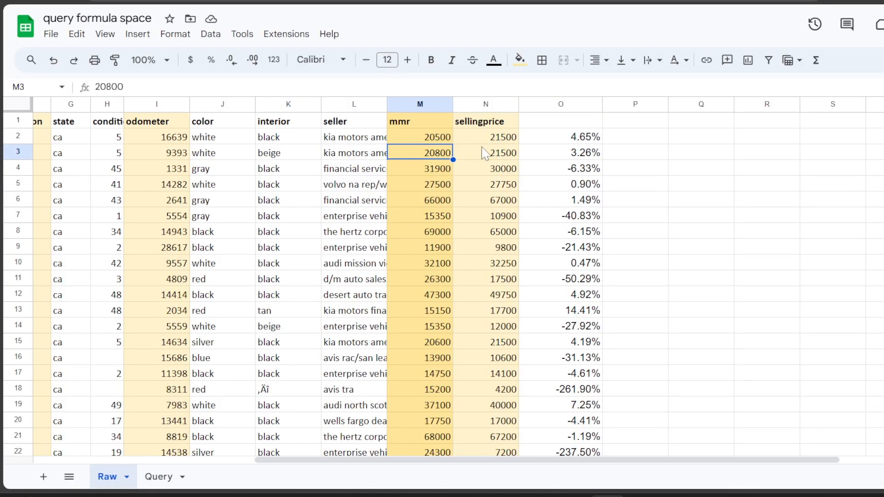
left_click_drag(448, 173, 481, 177)
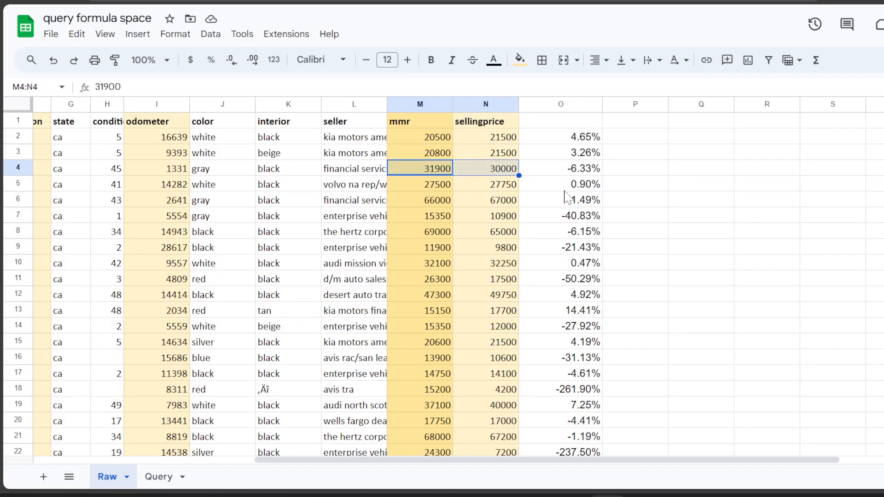
left_click(449, 219)
left_click(519, 219)
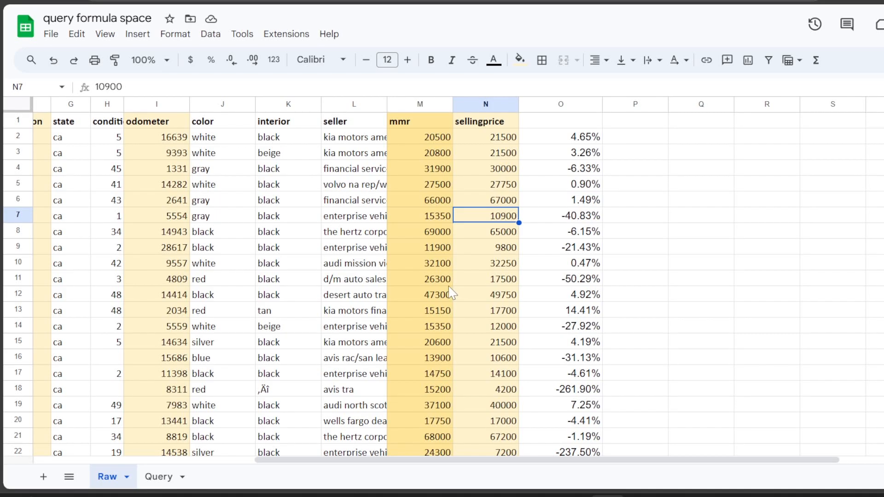
left_click_drag(453, 282, 493, 281)
scroll(507, 288, "down", 8)
scroll(508, 295, "down", 10)
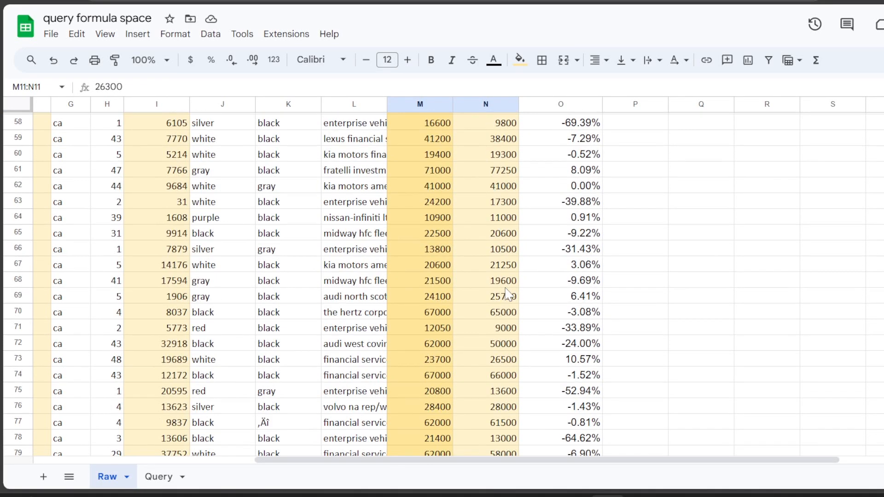
scroll(506, 296, "up", 20)
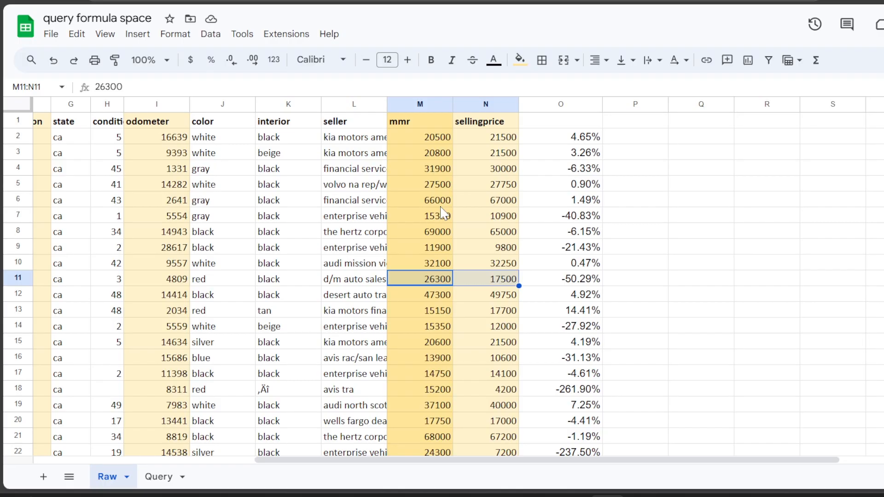
left_click(595, 137)
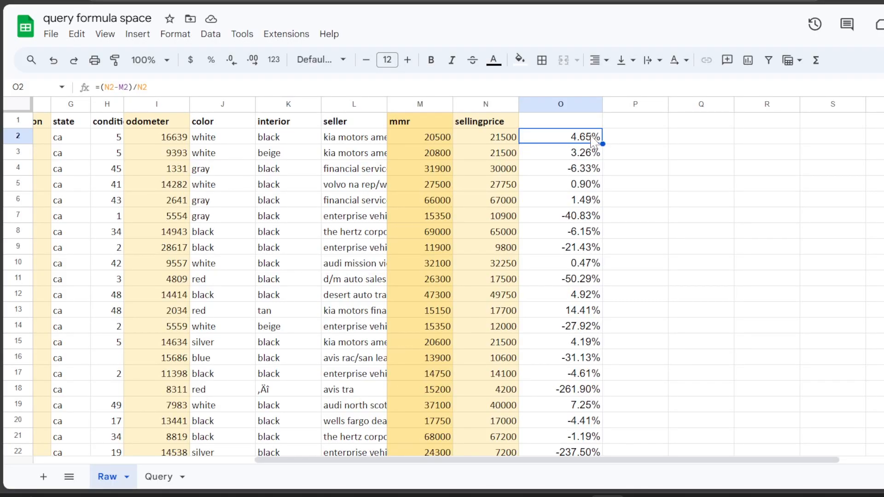
left_click(585, 104)
left_click(175, 33)
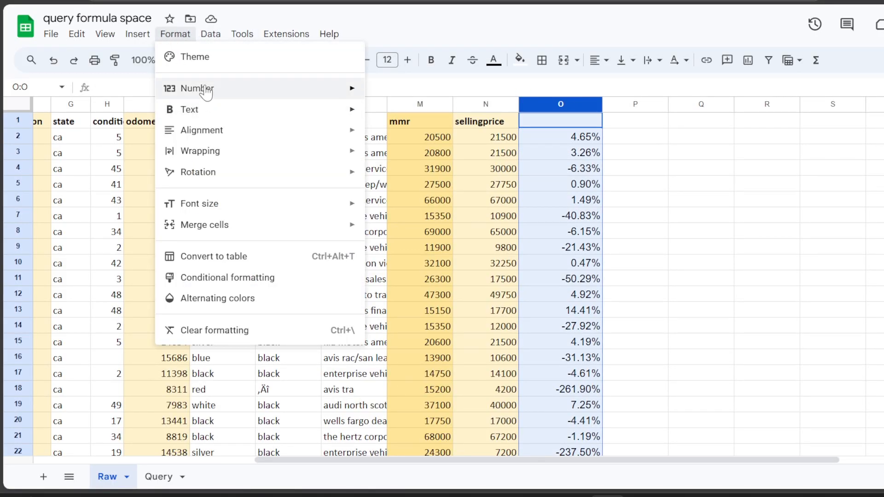
left_click(176, 36)
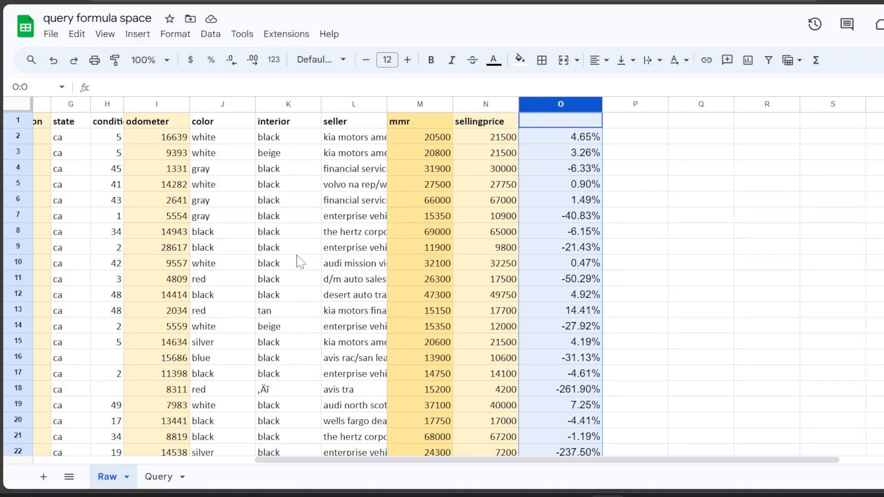
Step: Review the percentage column and the make, model, body, mmr and sellingprice columns on the Raw sheet
left_click(598, 138)
left_click(583, 103)
left_click(561, 138)
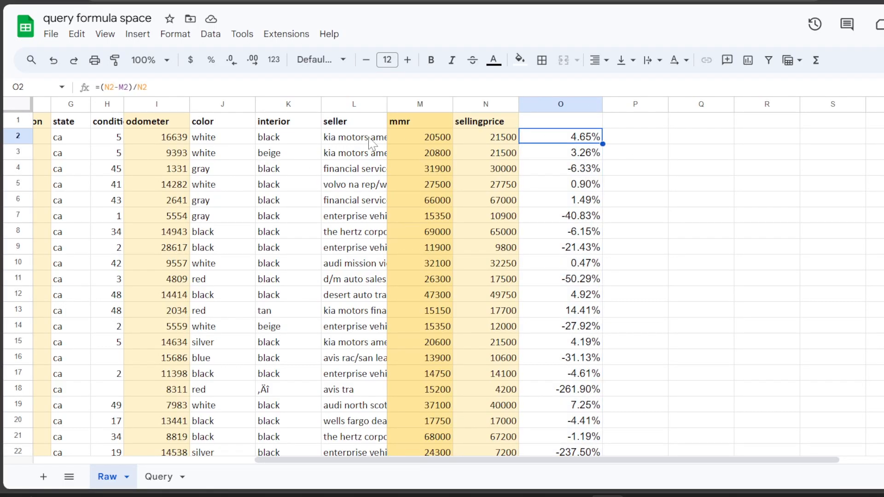
left_click(201, 138)
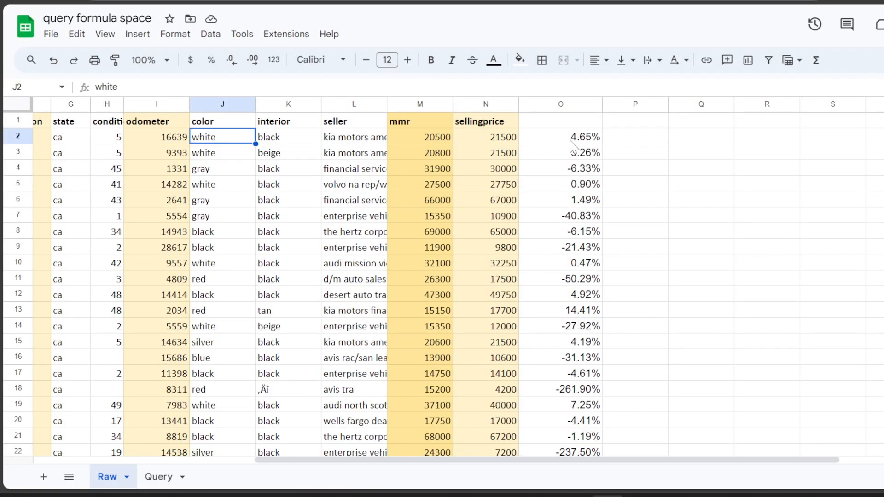
left_click(581, 120)
left_click(580, 107)
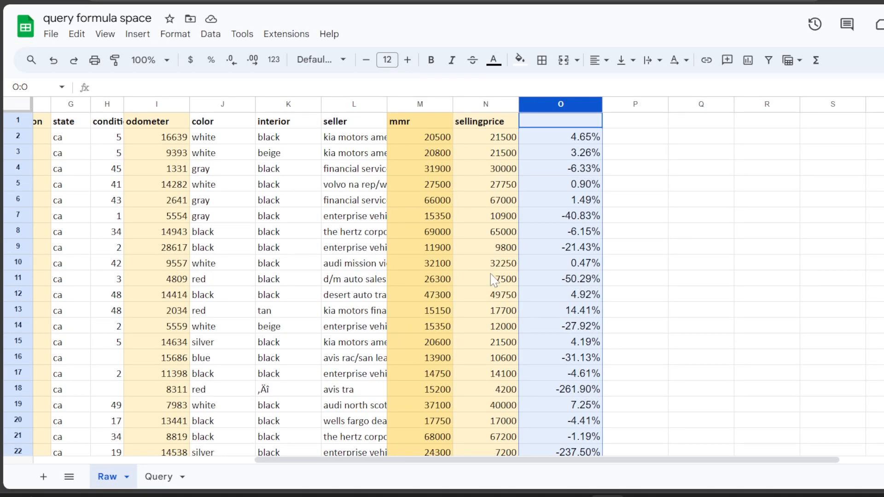
left_click_drag(286, 461, 31, 465)
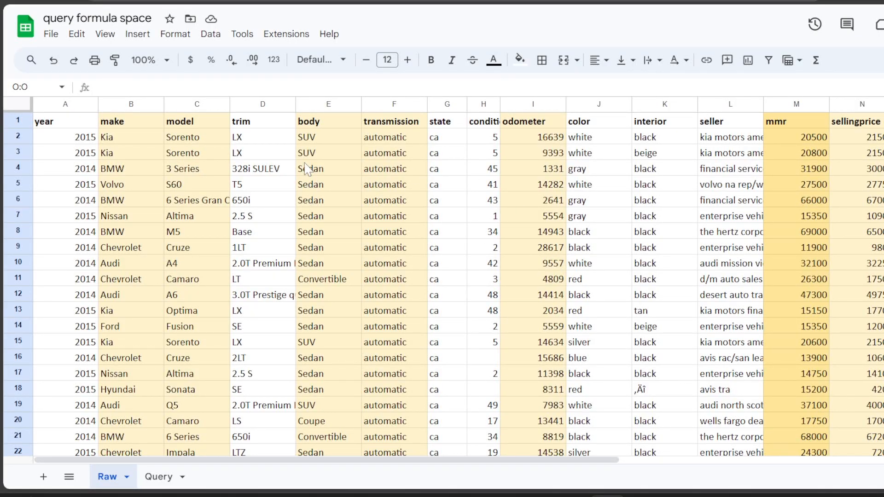
left_click(149, 127)
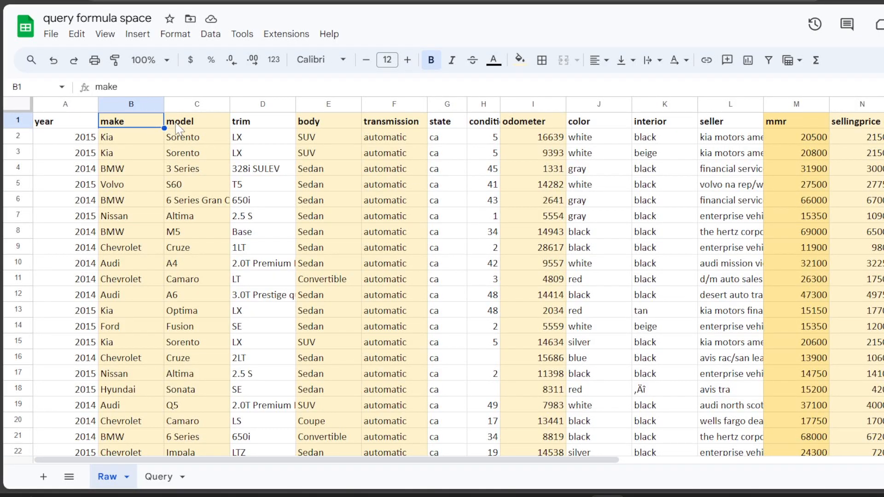
left_click(181, 127)
left_click(340, 125)
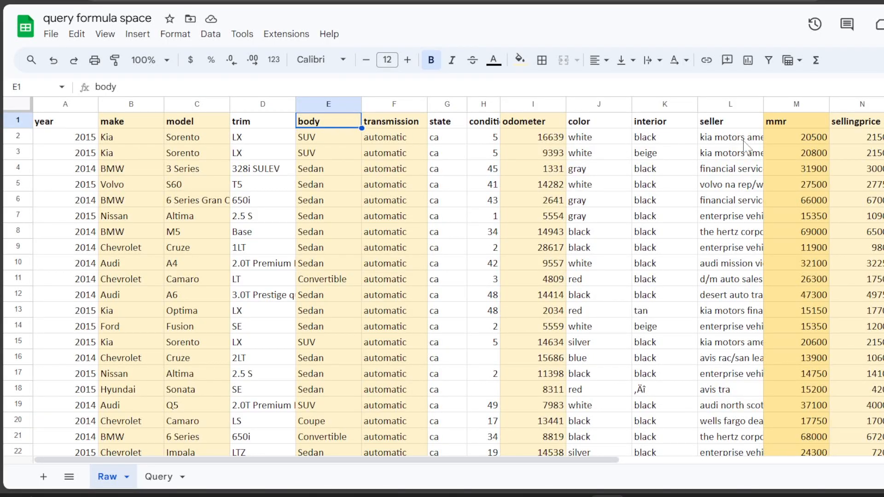
left_click(800, 127)
key("Right")
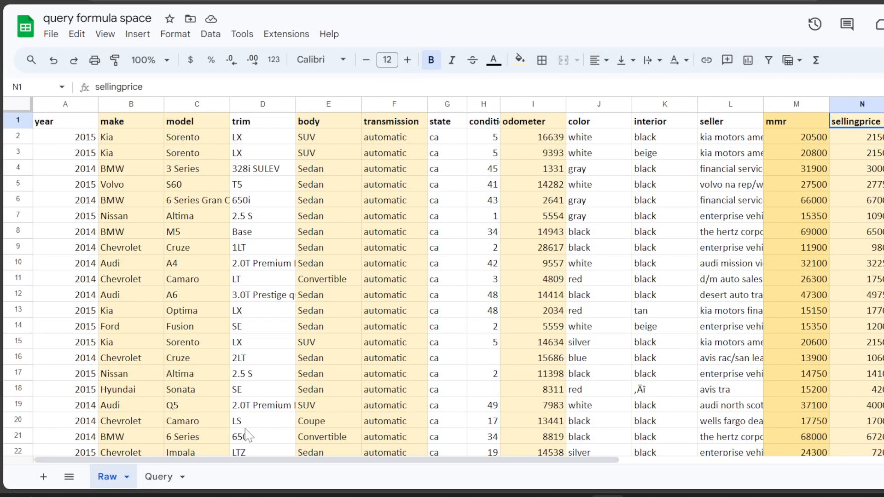
Step: Switch to the Query sheet
left_click(159, 477)
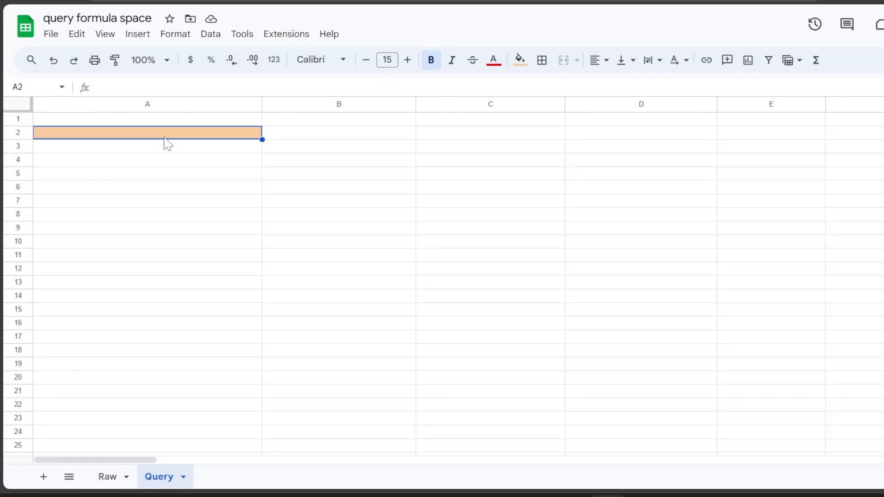
Step: Begin a QUERY formula in A2 of the Query sheet on the used_cars range with an empty SELECT clause
type("=qu")
key("Tab")
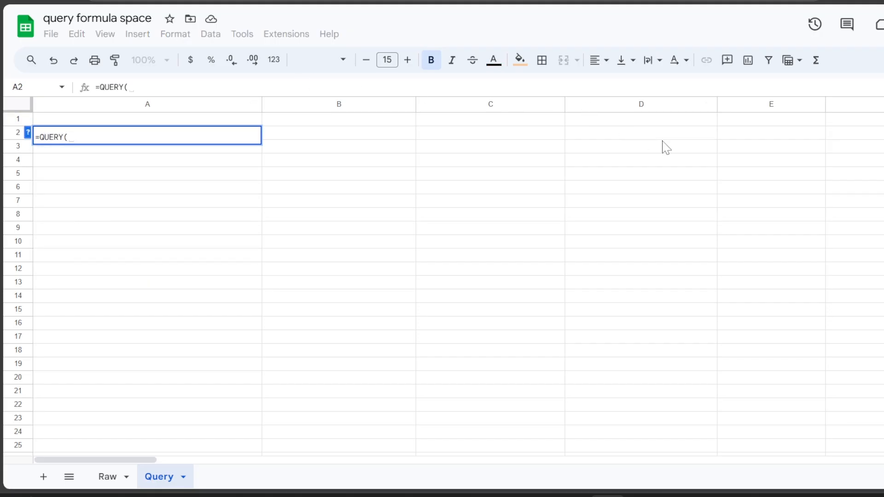
type("used")
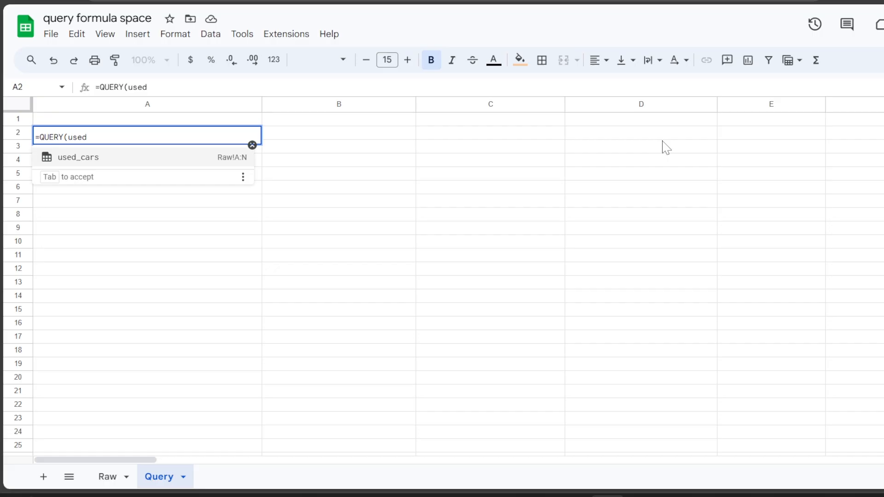
key("Tab")
type(",\"")
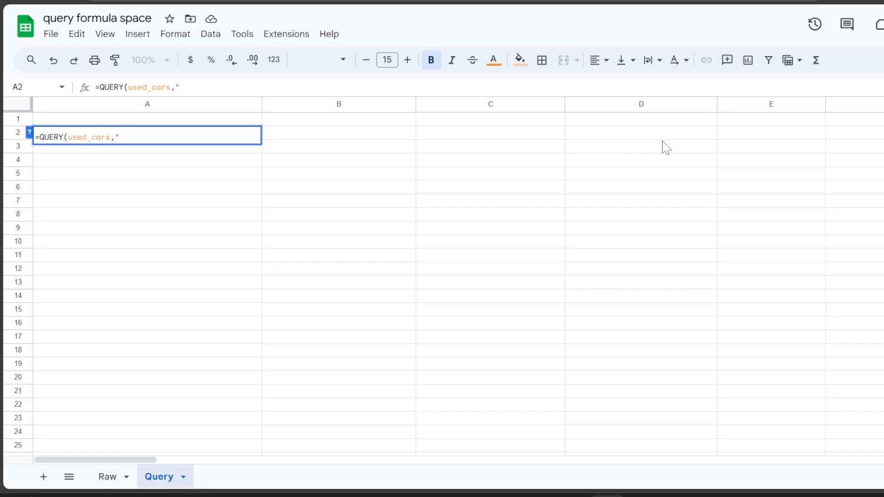
type("SELECT")
Step: Check the column letters on the Raw sheet and complete the SELECT clause in A2 with B,C,E,M,N
left_click(113, 477)
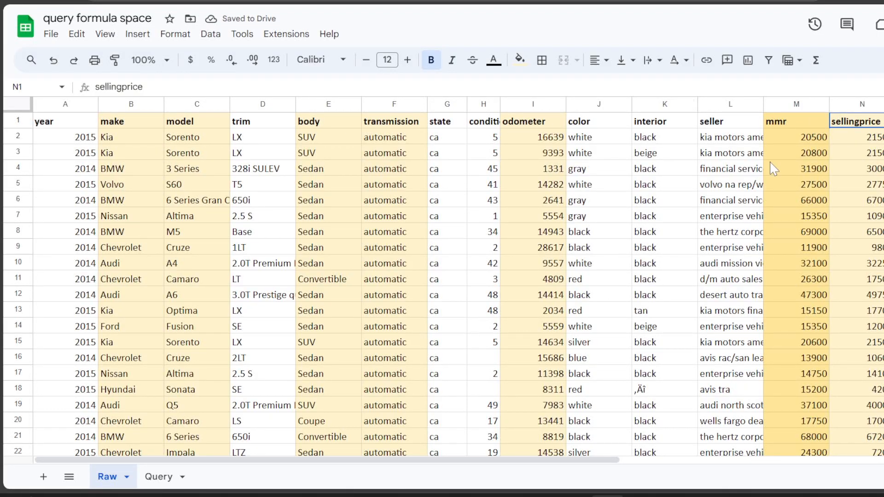
left_click(159, 476)
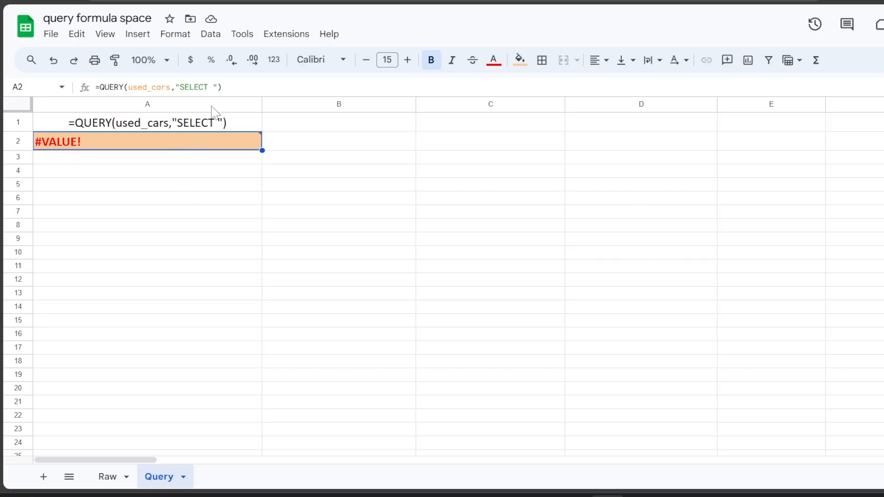
left_click(213, 87)
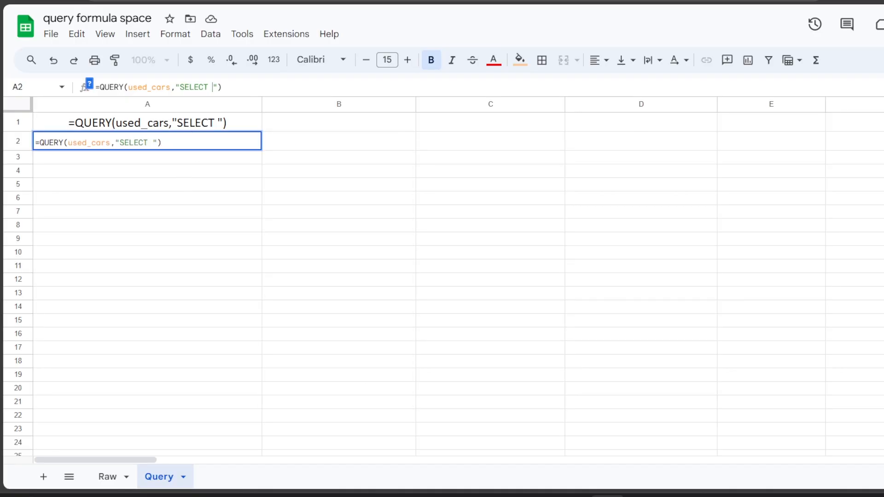
type("B,C,E,M,N")
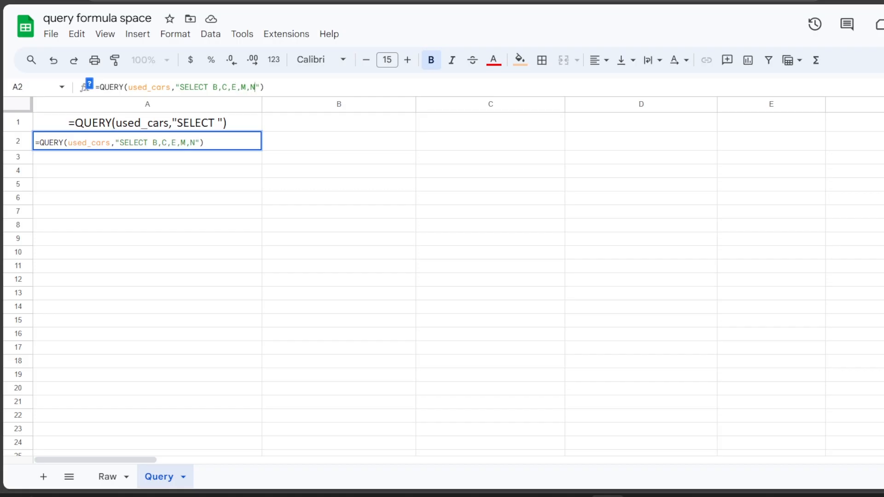
key("Return")
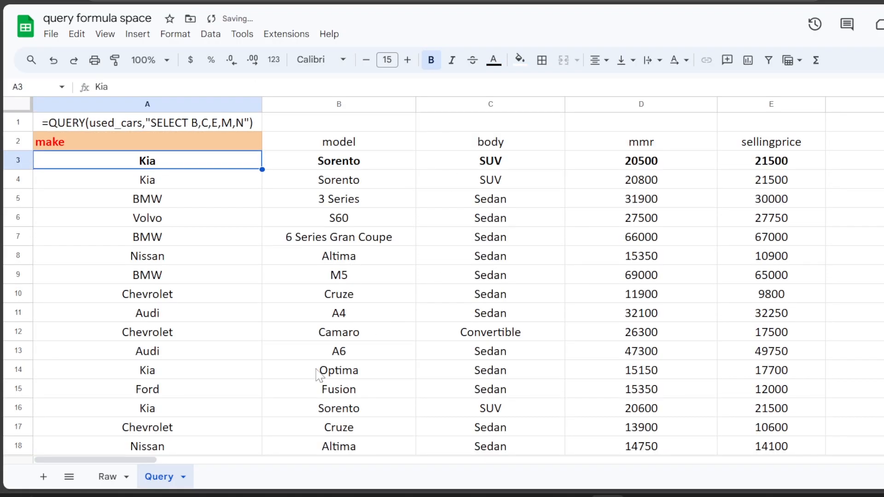
Step: Review the query output rows and inspect the formulas in A2 and A1 with the sheet enlarged to 125%
scroll(410, 254, "down", 8)
scroll(408, 253, "up", 8)
left_click(107, 147)
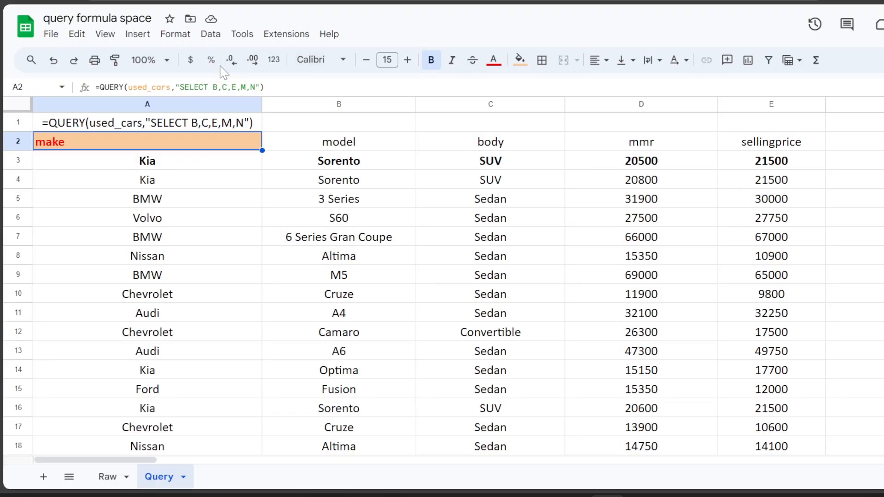
left_click(150, 60)
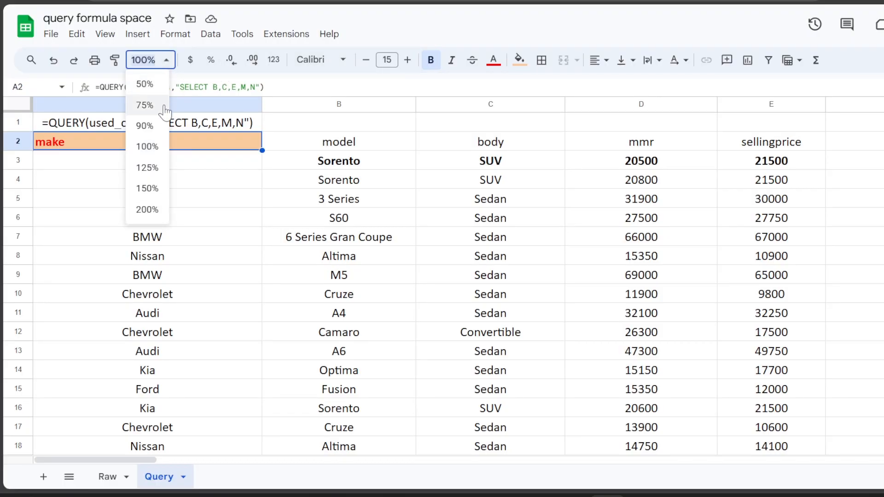
left_click(157, 167)
left_click(371, 207)
left_click(248, 133)
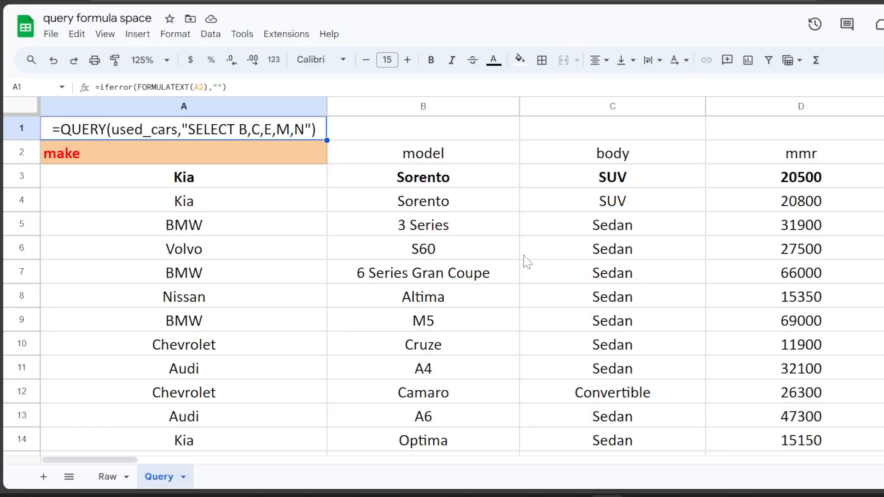
Step: Reopen the query in A2 and append the calculation (N-M)/N after column N in the SELECT clause
left_click(305, 155)
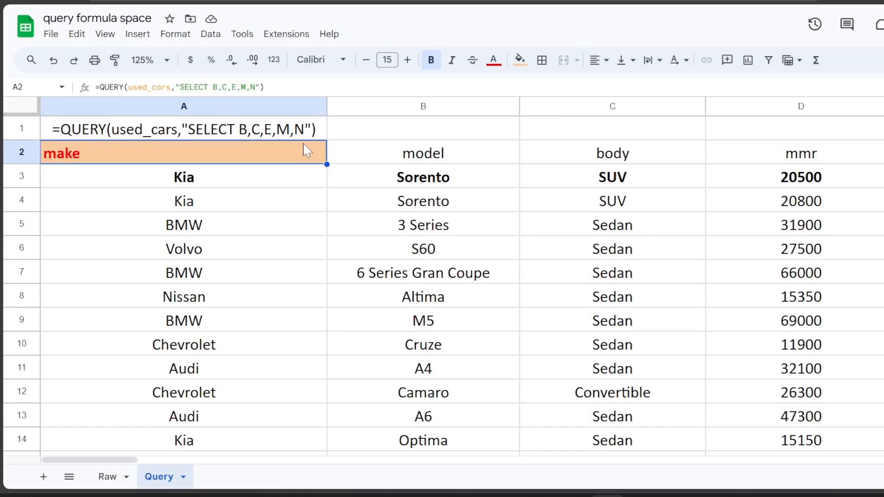
key("Return")
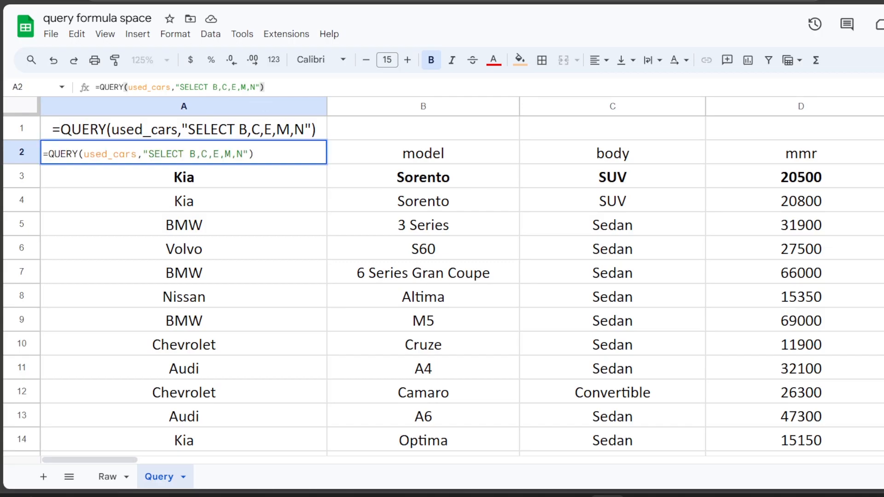
key("BackSpace")
key("BackSpace")
type(",")
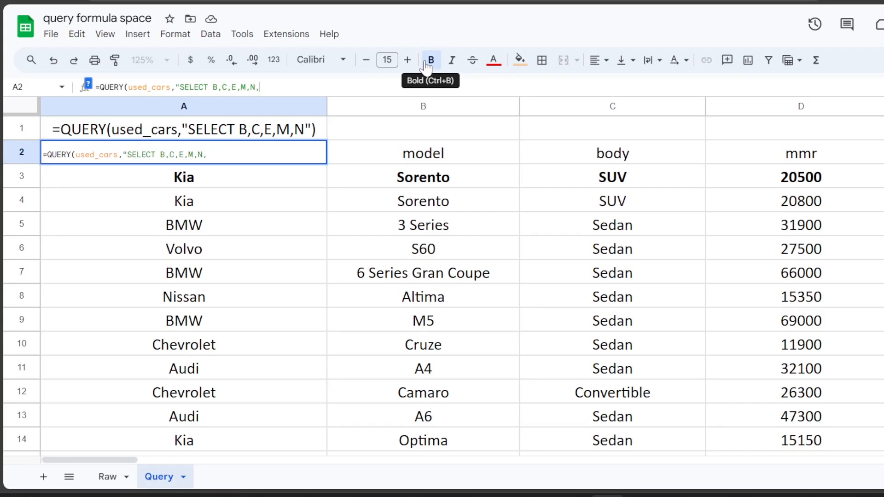
type("(")
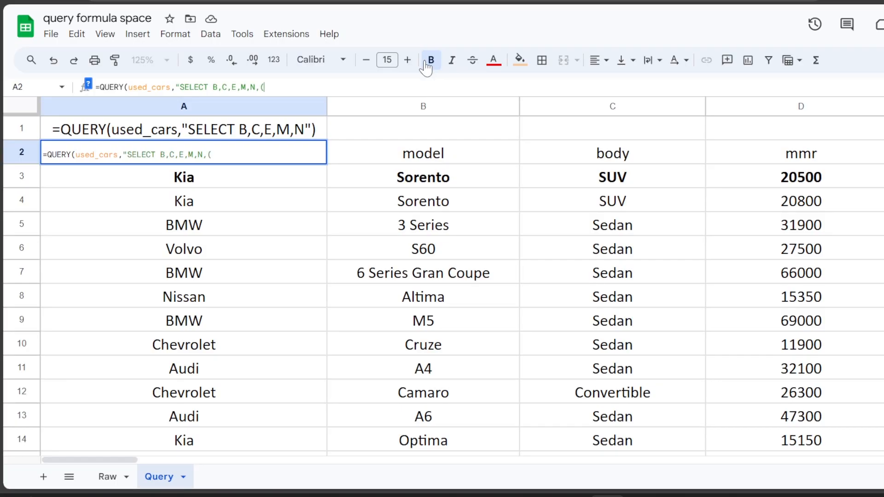
type("N-M)/N")
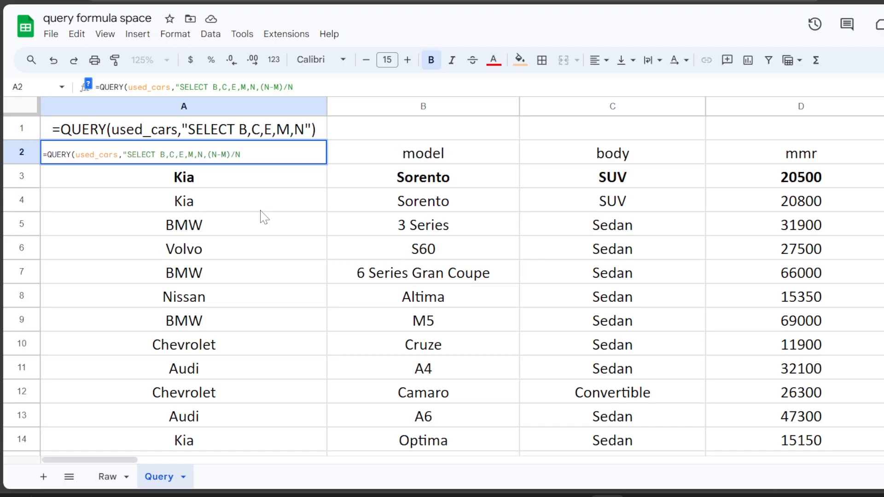
Step: Enclose the calculation in an outer pair of parentheses so it reads ((N-M)/N)
key("Left")
key("Left")
key("Left")
key("Left")
key("Left")
key("Left")
key("Left")
type("(")
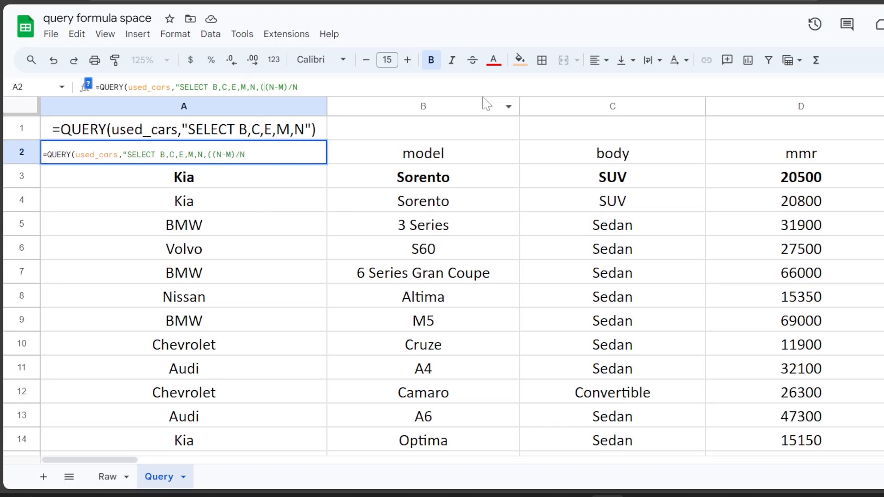
key("End")
type(")")
Step: Highlight the ((N-M)/N) part for checking, close the query string and enter the completed formula in A2
key("shift+Right")
key("shift+Right")
key("shift+Right")
key("shift+Right")
key("shift+Right")
key("shift+Right")
key("shift+Right")
key("shift+Right")
key("shift+Right")
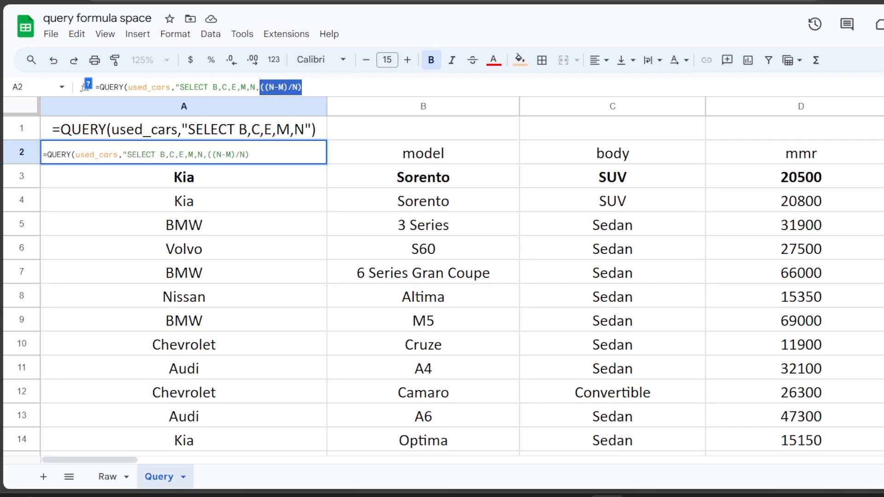
key("Right")
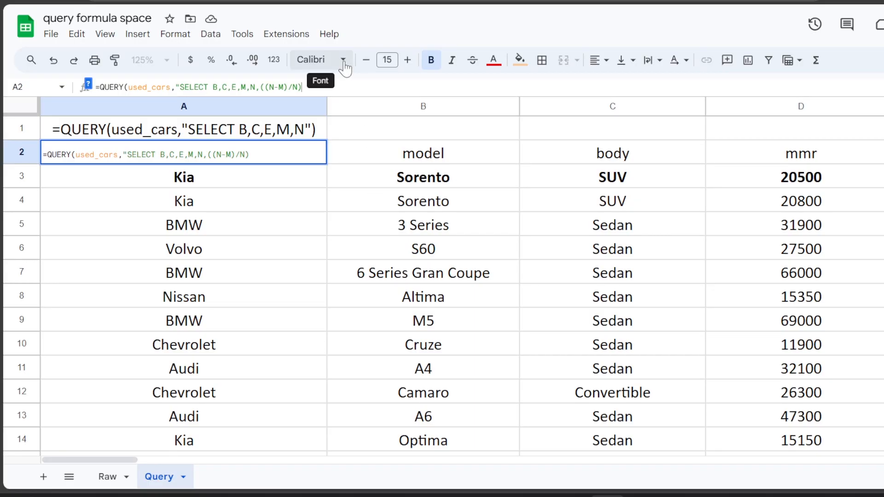
type("\")")
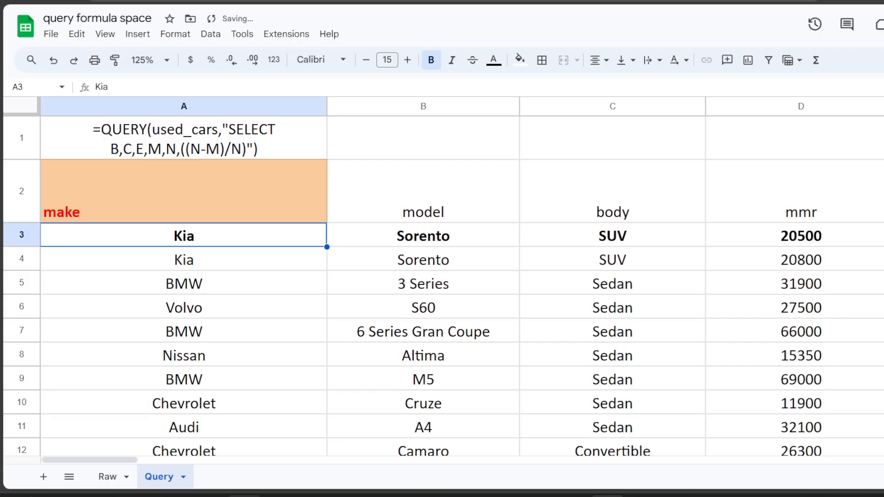
Step: Return the sheet zoom to 100% and widen column F for the calculated column's long header
left_click_drag(123, 461, 155, 466)
left_click(147, 60)
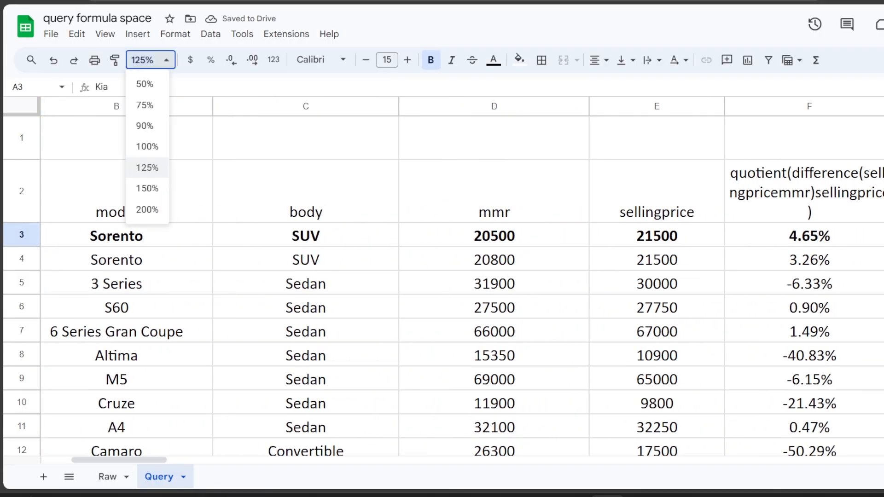
left_click(142, 147)
left_click(382, 264)
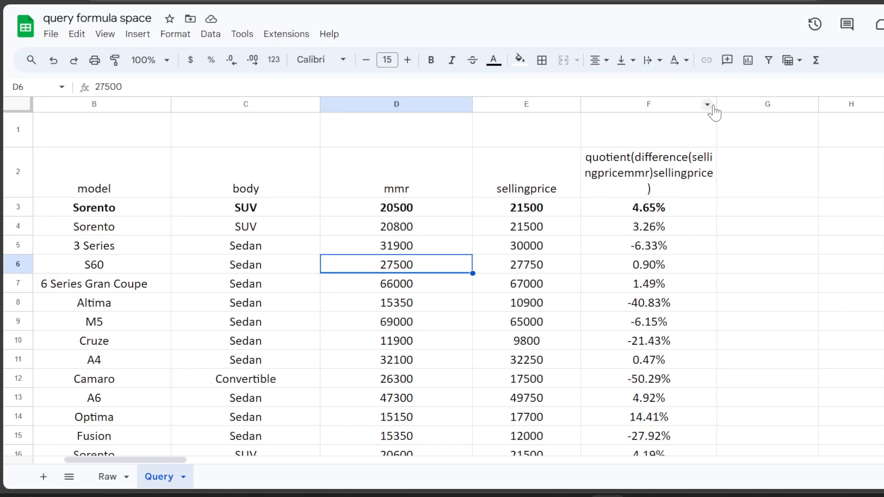
left_click_drag(717, 103, 765, 104)
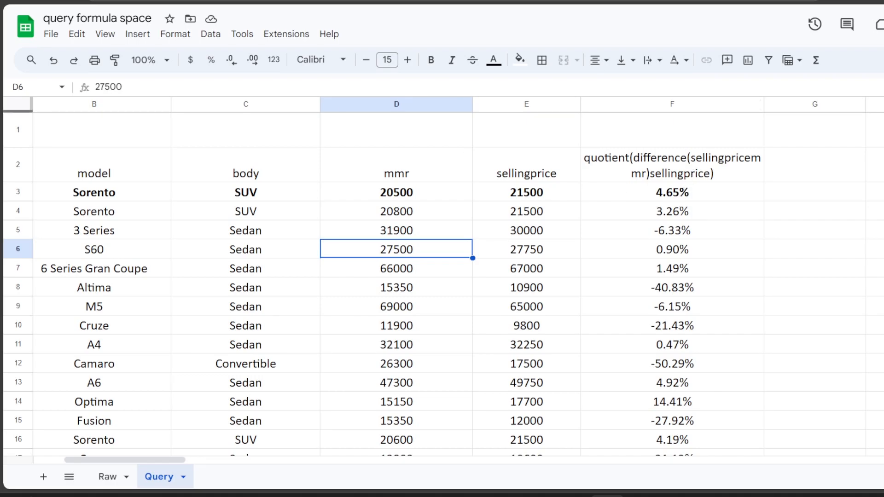
Step: Examine the calculated percentages in column F, including F3 and F4, and view the column's number format options
scroll(718, 274, "down", 2)
scroll(718, 275, "down", 8)
scroll(717, 273, "up", 10)
left_click(684, 200)
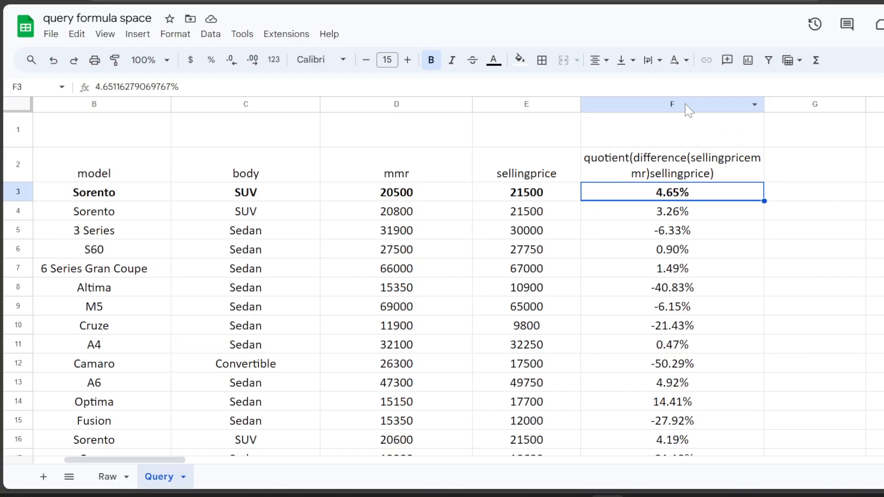
left_click(691, 104)
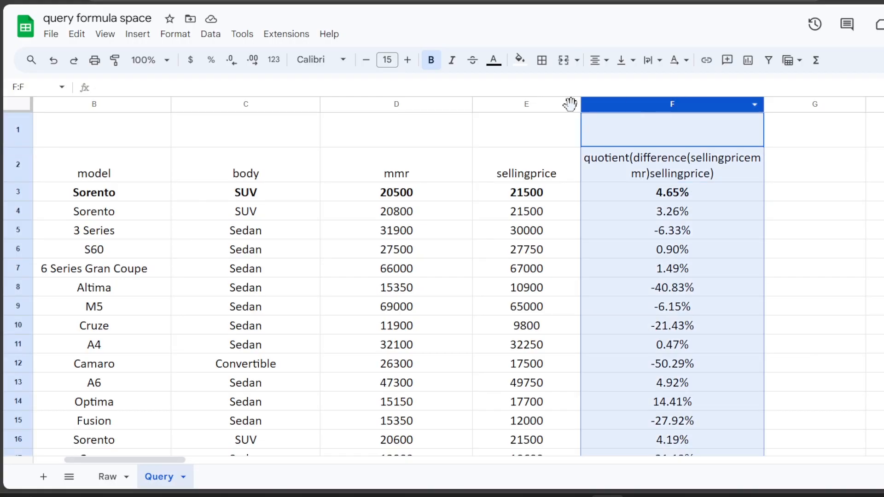
left_click(175, 34)
mouse_move(196, 88)
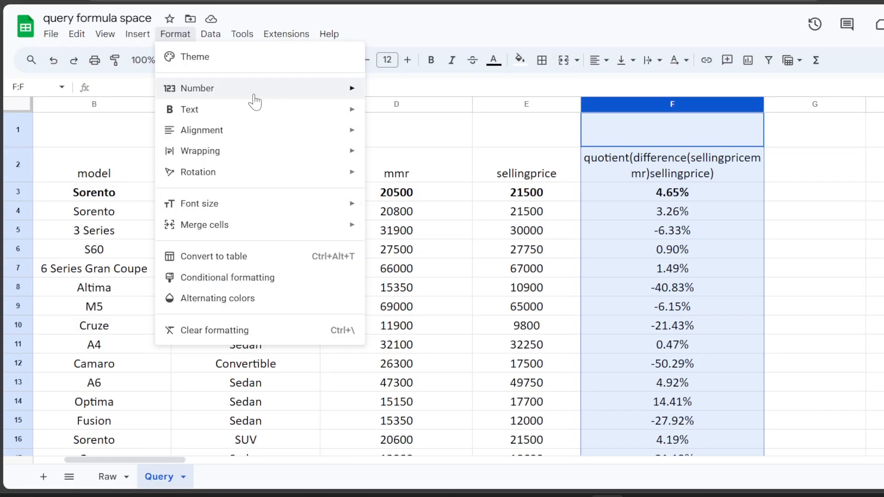
left_click(717, 209)
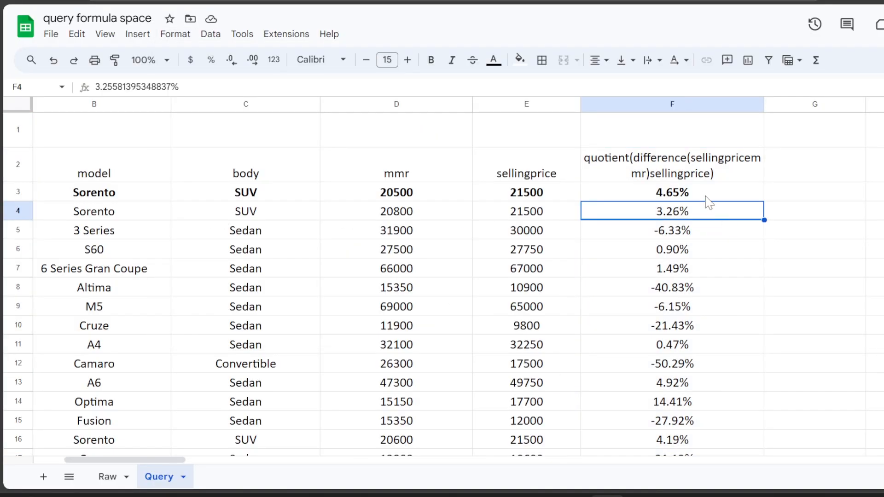
left_click(703, 192)
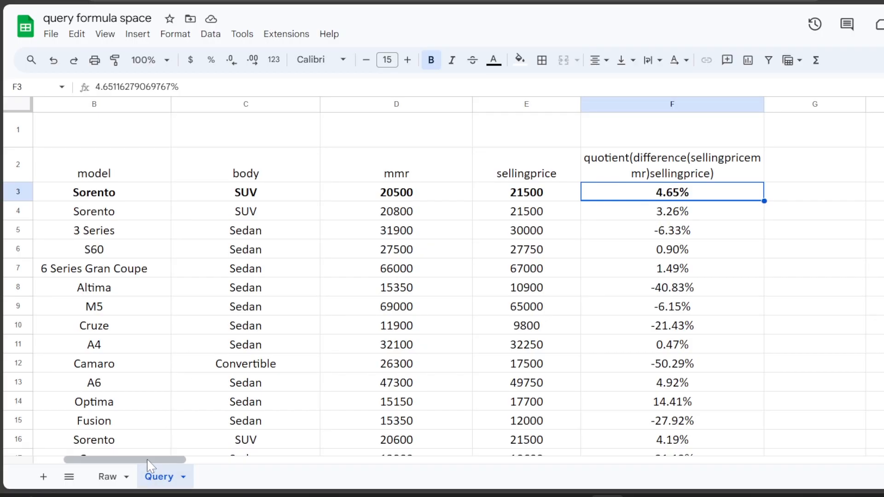
Step: Inspect the generated header in F2 and compare it with the query formula shown in A1
left_click_drag(147, 460, 104, 460)
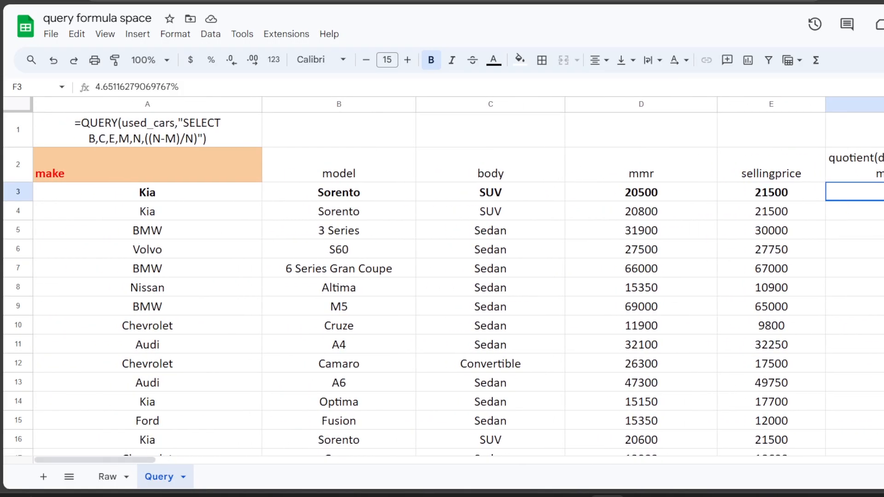
key("Up")
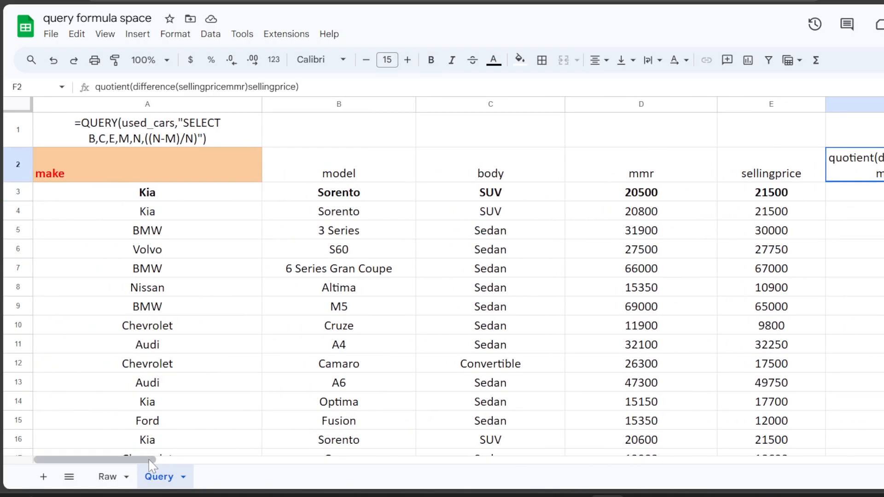
scroll(162, 460, "right", 3)
scroll(162, 466, "left", 3)
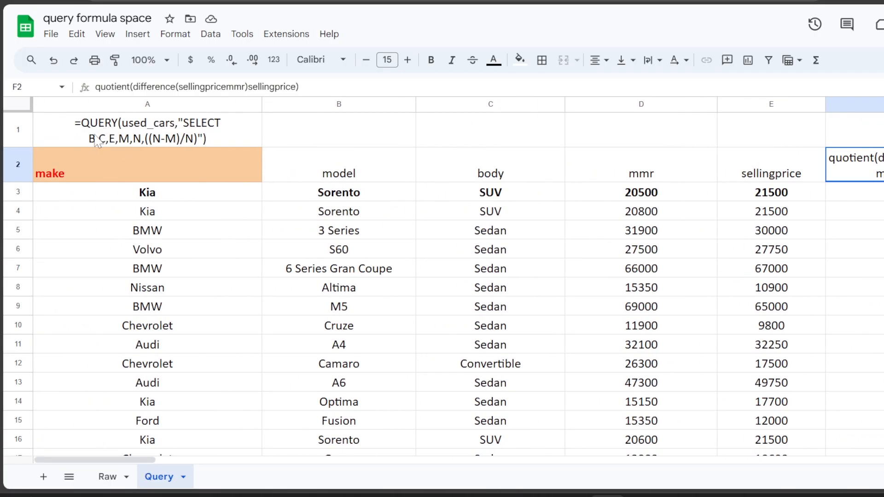
Step: Reopen the end of the query string in A2 and append the LABEL keyword after the calculated column
left_click(149, 160)
left_click(322, 87)
key("BackSpace")
key("BackSpace")
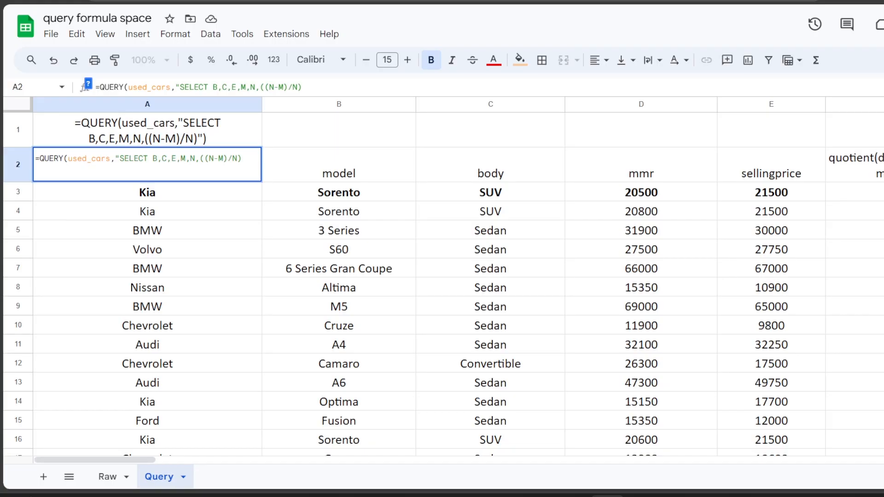
type("LABEL")
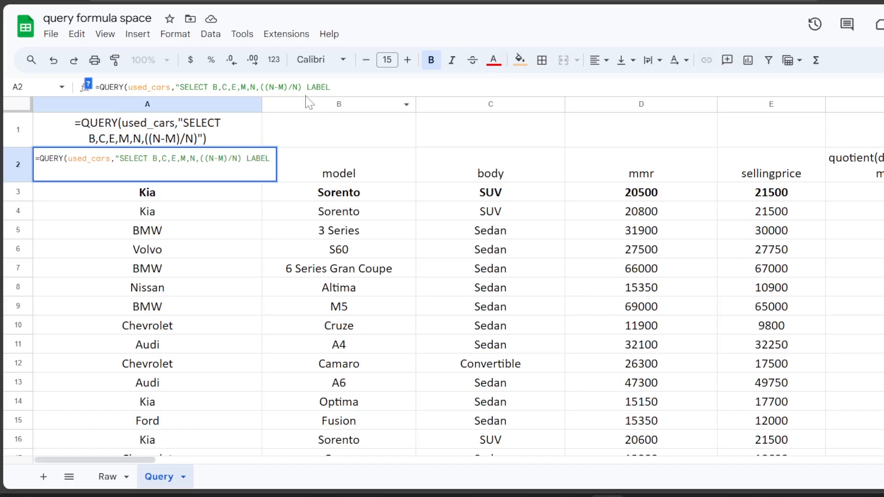
Step: Copy the ((N-M)/N) expression after LABEL and give it the label '% Change in Price'
left_click_drag(302, 87, 260, 88)
key("ctrl+c")
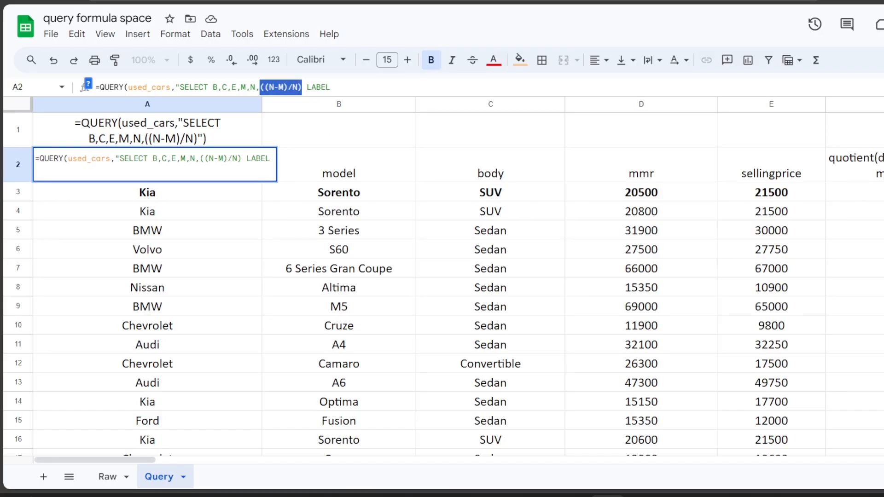
left_click(335, 87)
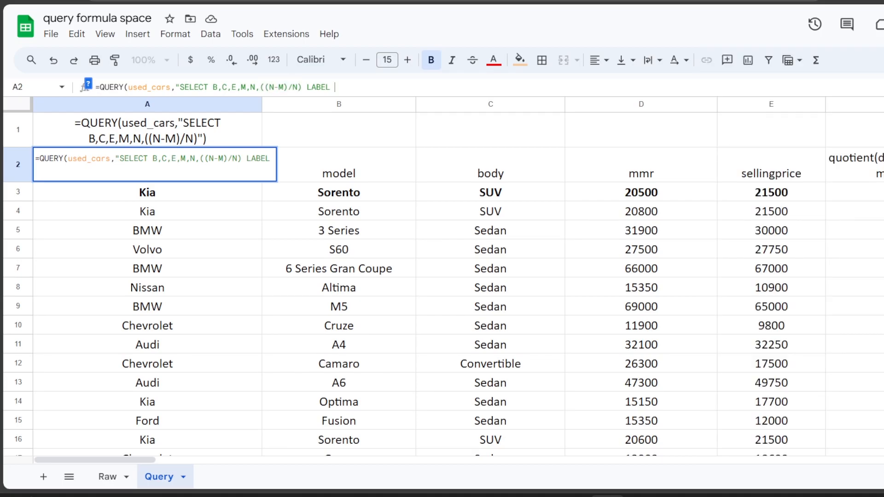
key("super+v")
left_click(611, 107)
key("ctrl+v")
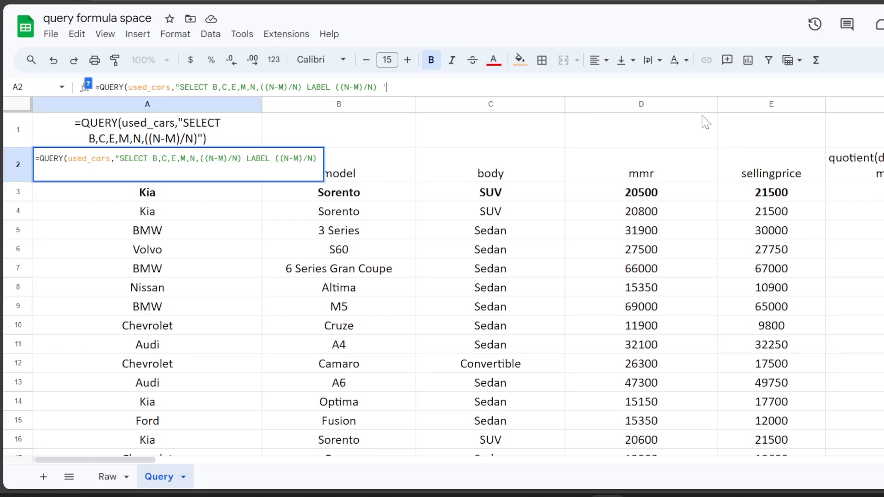
type("'%")
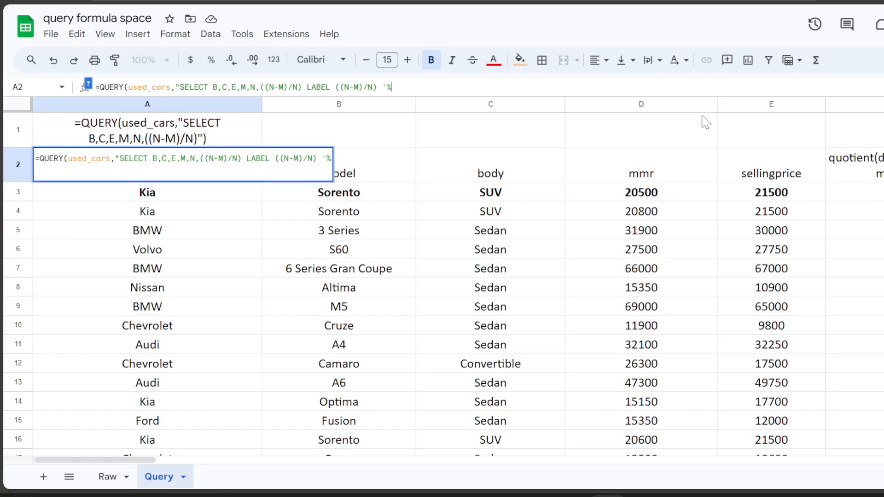
type(" Change in Price'")
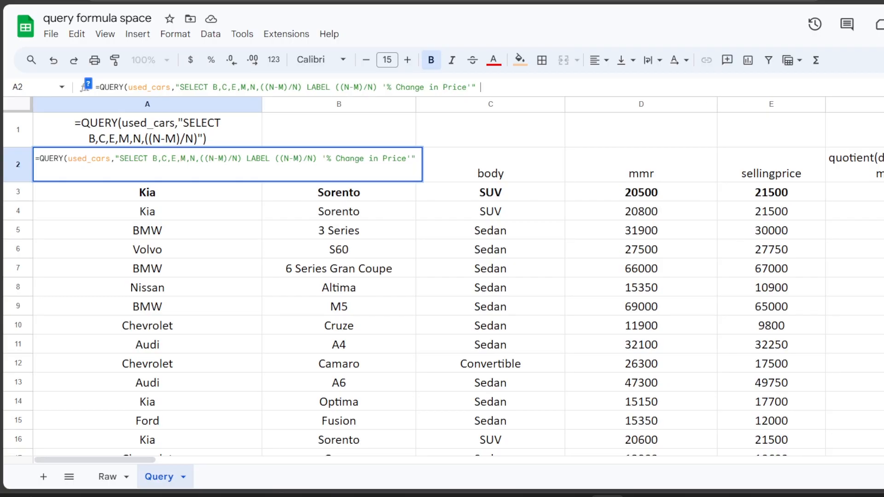
Step: Append the FORMAT keyword after the label text, keeping it inside the query string
type("FORMAT")
key("BackSpace")
key("BackSpace")
key("BackSpace")
key("BackSpace")
key("BackSpace")
key("BackSpace")
key("BackSpace")
key("BackSpace")
type("FORMAT")
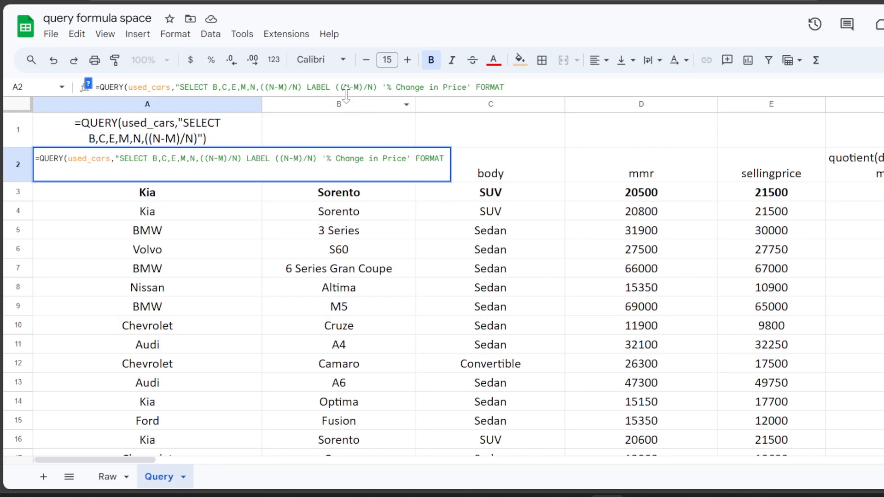
Step: Complete the FORMAT clause with ((N-M)/N) '0.00%', close the query string and enter the formula in A2
mouse_move(335, 87)
left_mouse_down()
mouse_move(377, 87)
mouse_move(336, 87)
left_mouse_up()
key("ctrl+c")
key("End")
key("ctrl+v")
type("'")
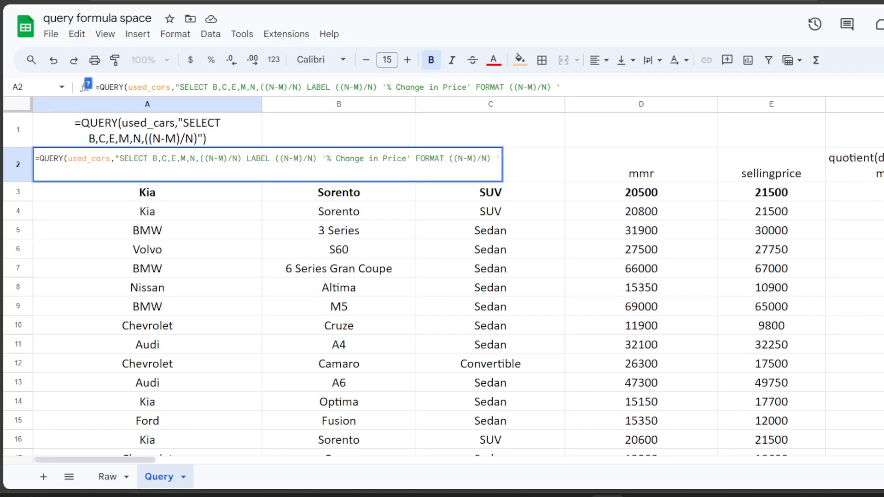
type("0.00%'\"")
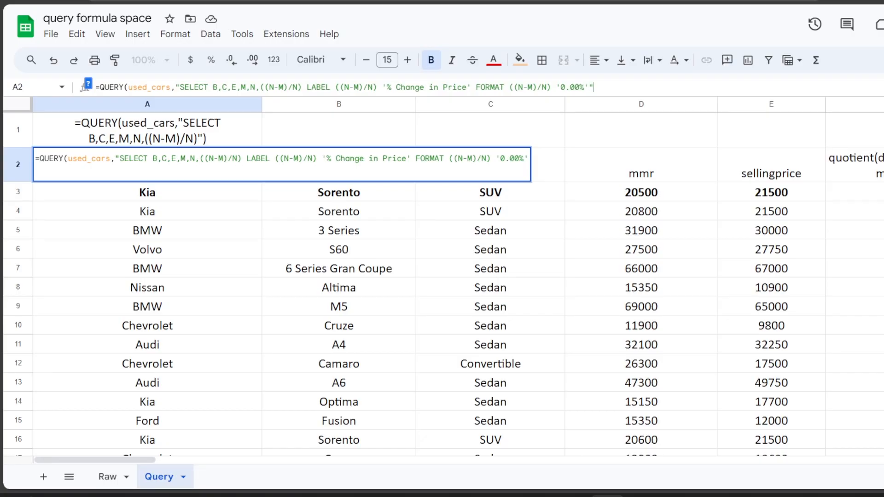
type(")")
key("Return")
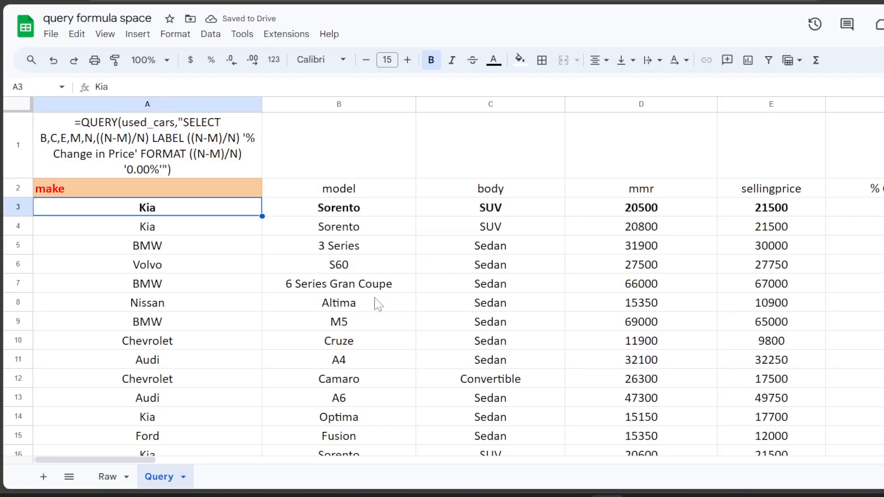
Step: Examine the new header in F2 and the formatted results, comparing them with the A2 query and the selling price in E3
left_click(878, 189)
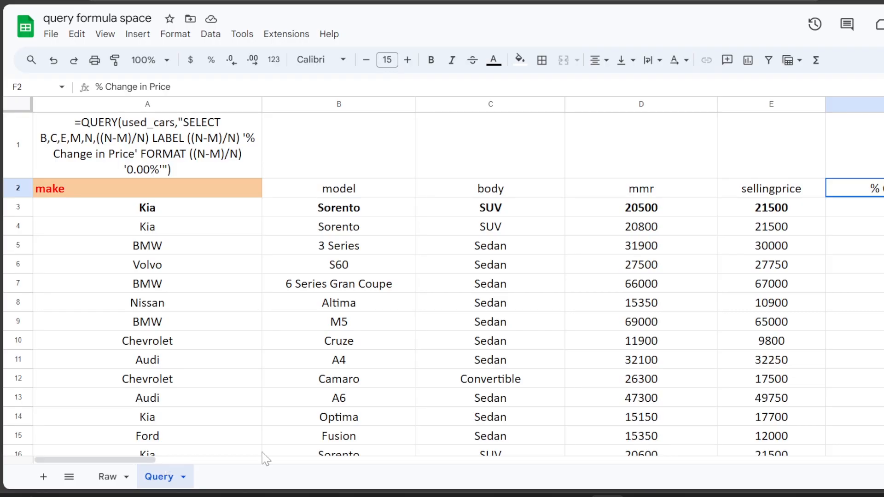
scroll(442, 284, "down", 7)
scroll(442, 284, "up", 7)
left_click(162, 189)
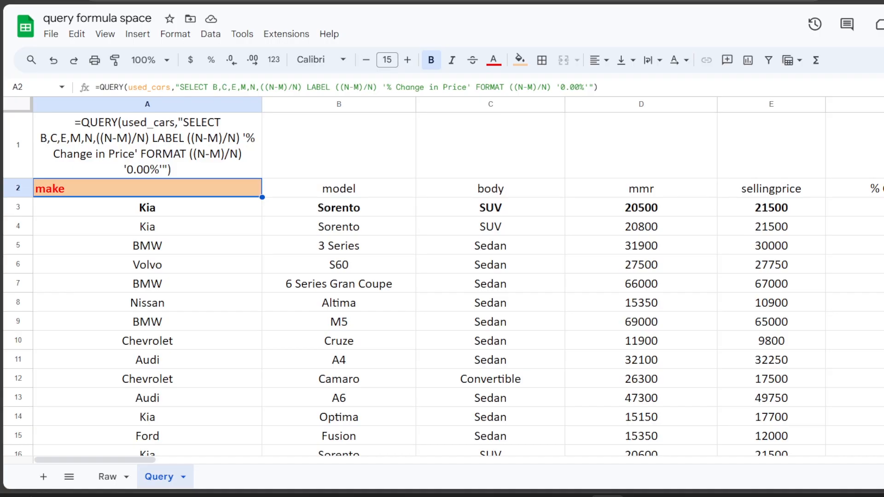
left_click(791, 214)
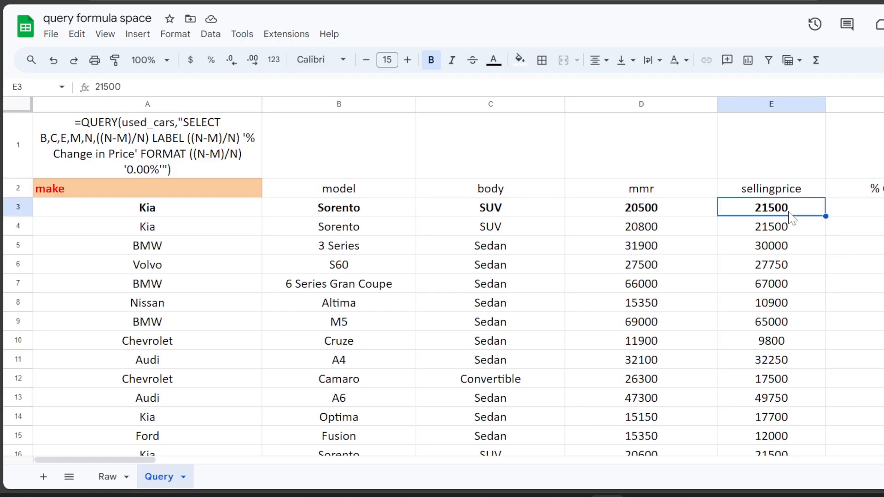
left_click(874, 211)
Step: Remove column M from the SELECT list of the A2 query so it returns B, C, E, N and the calculation
left_click(240, 193)
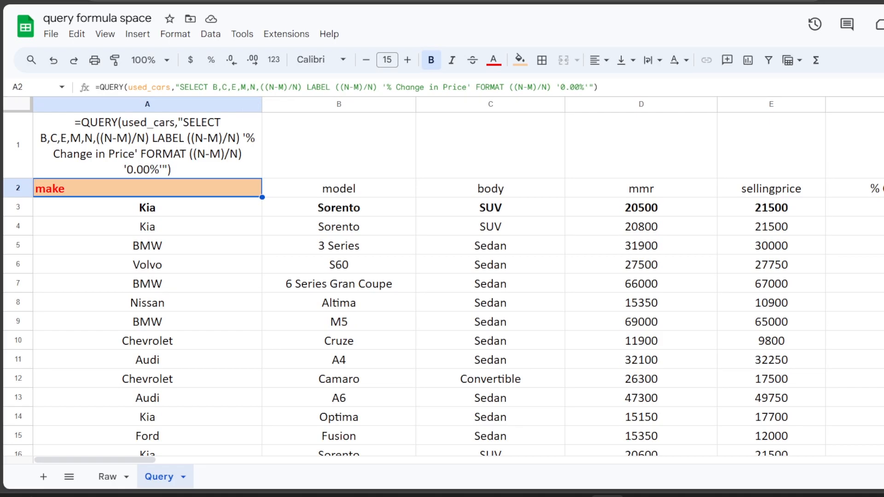
key("BackSpace")
key("BackSpace")
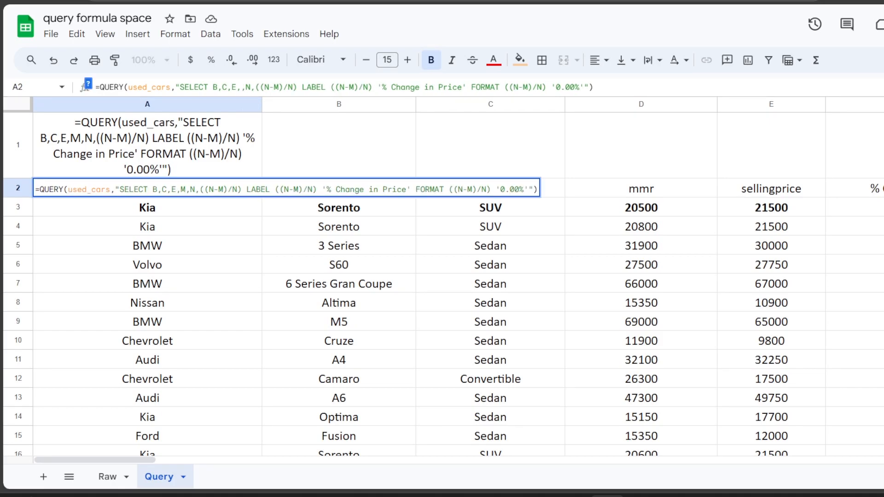
key("Return")
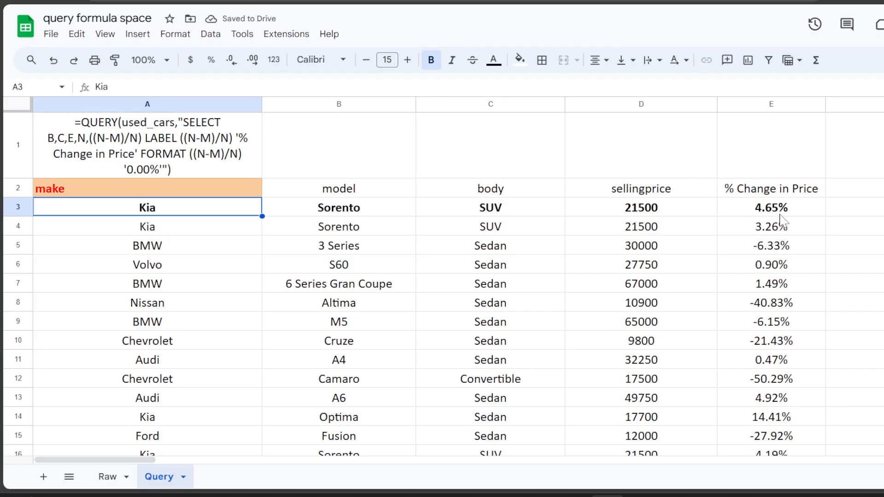
Step: Inspect the header in E2, the number format setting of column E and the underlying value in E3
left_click(870, 191)
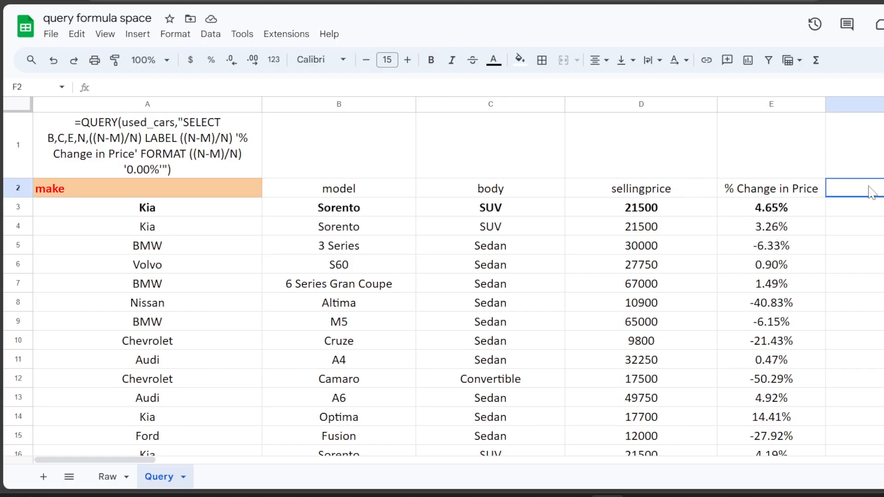
left_click(767, 198)
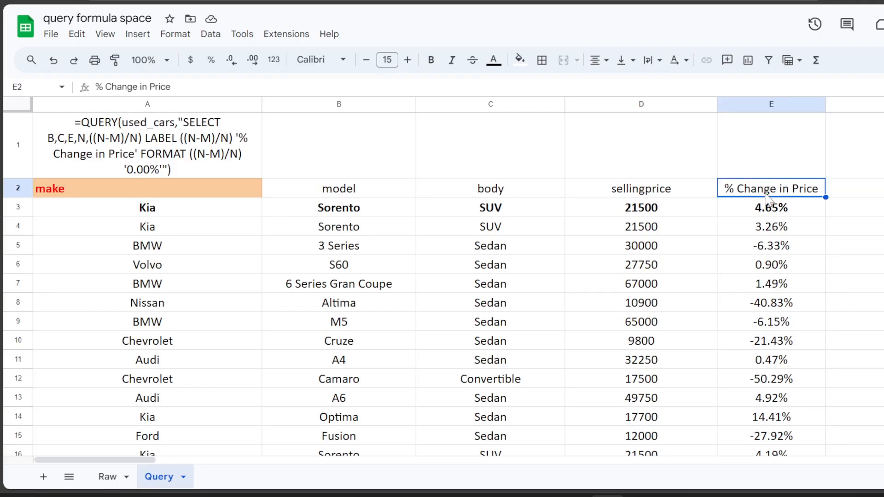
left_click(770, 104)
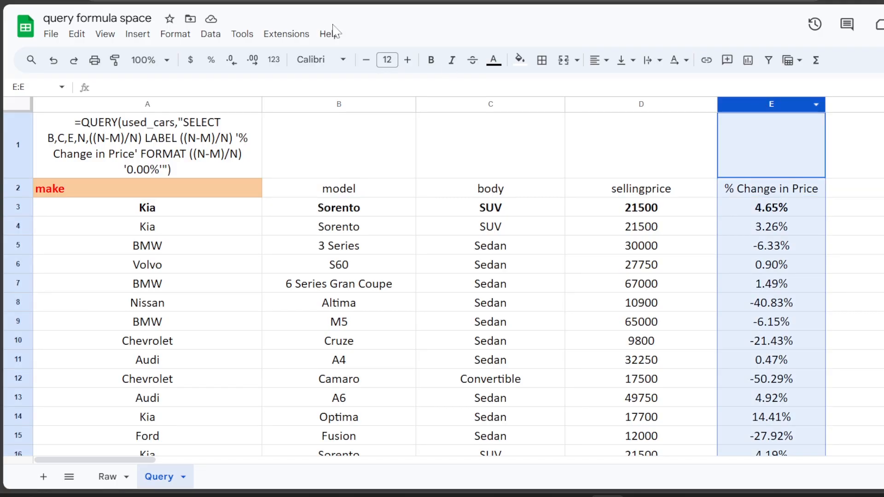
left_click(175, 34)
mouse_move(203, 90)
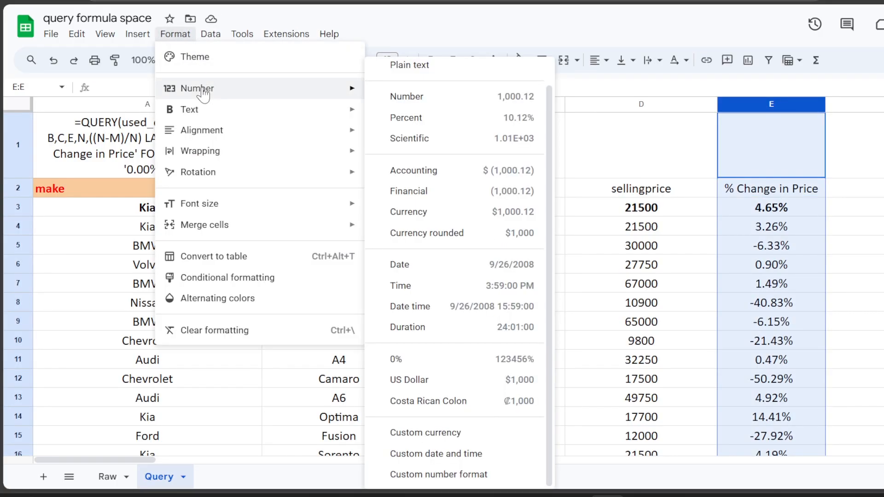
scroll(479, 138, "up", 1)
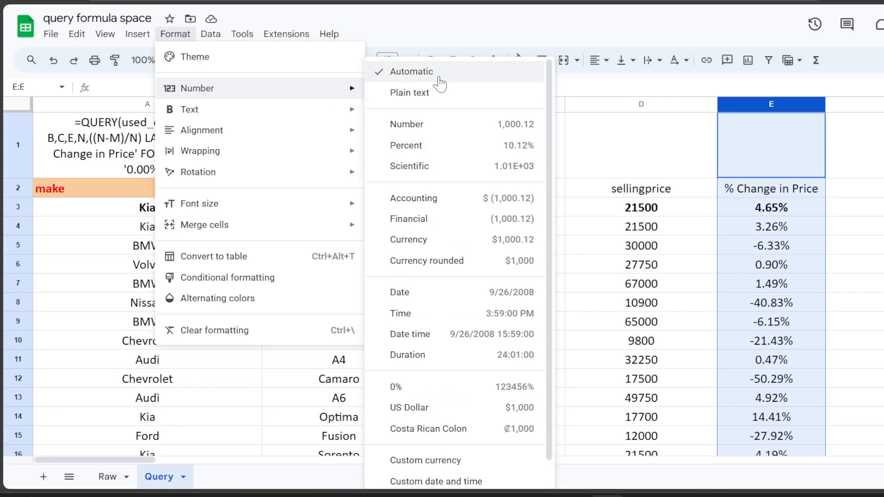
left_click(776, 213)
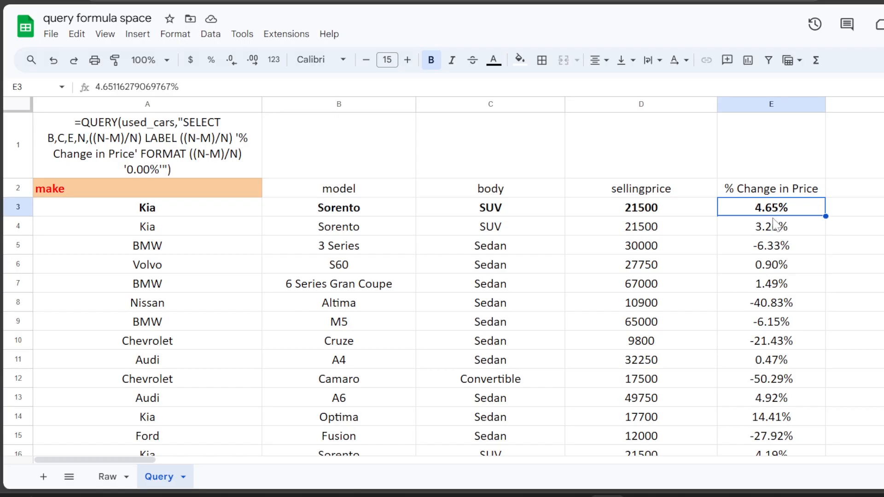
Step: Review the A2 query formula against its header in E2 and the body types in the returned rows
left_click(116, 194)
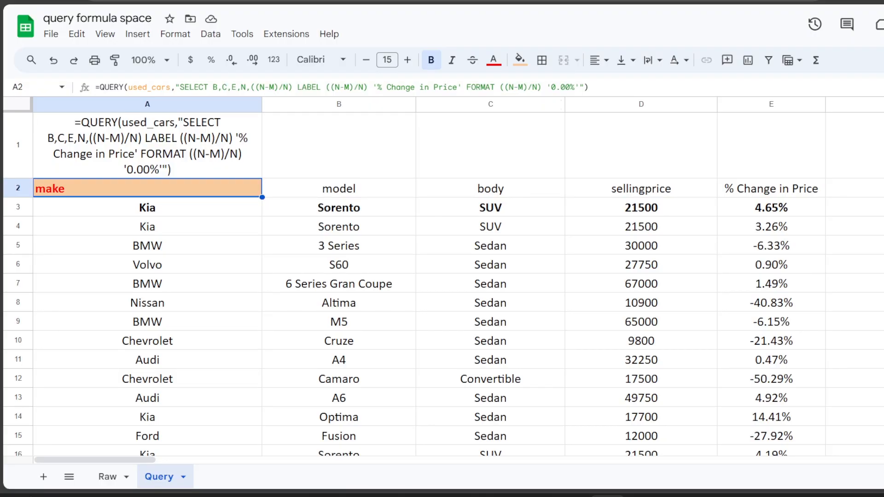
scroll(788, 238, "down", 5)
scroll(789, 239, "up", 5)
left_click(809, 195)
left_click(144, 190)
scroll(533, 330, "down", 3)
scroll(534, 330, "down", 4)
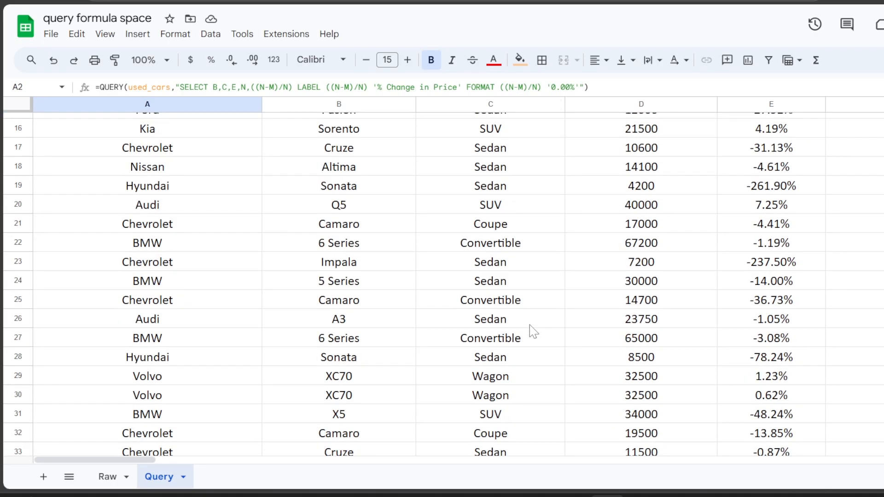
scroll(533, 331, "up", 7)
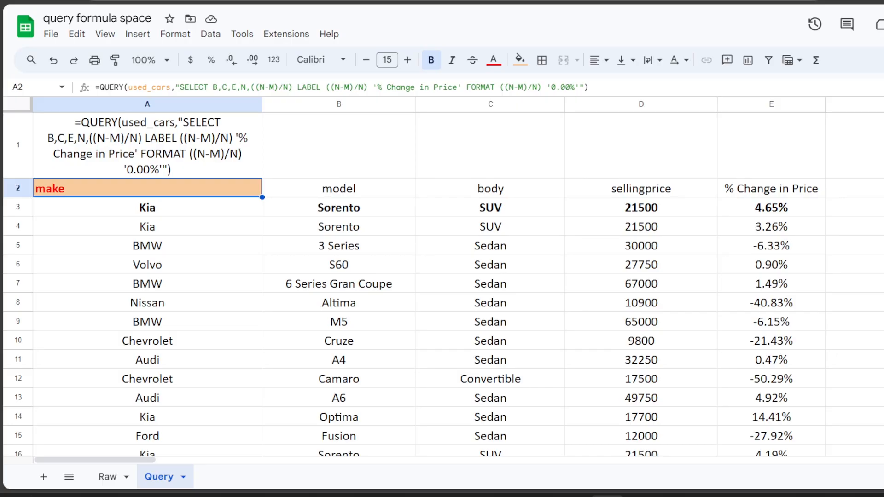
Step: Insert WHERE E ='Sedan' before LABEL in the A2 query, enter it and review the filtered rows
left_click(293, 87)
type("WHERE ")
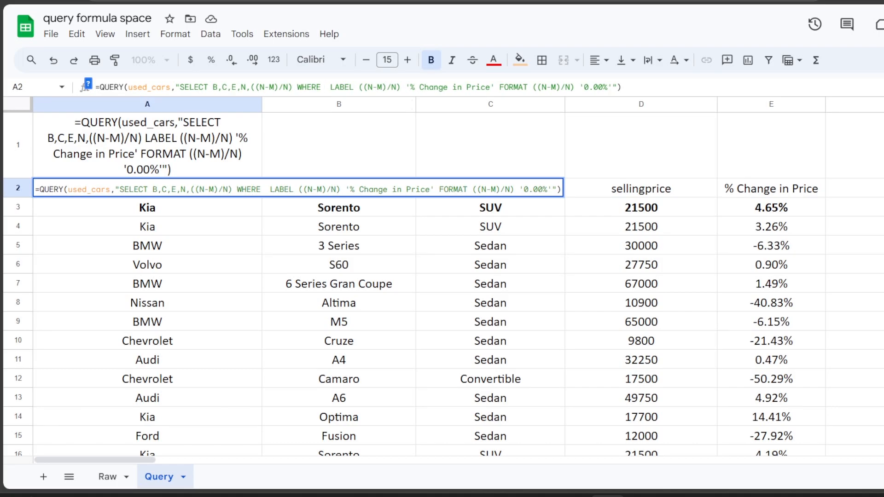
type("E ='Sedan'")
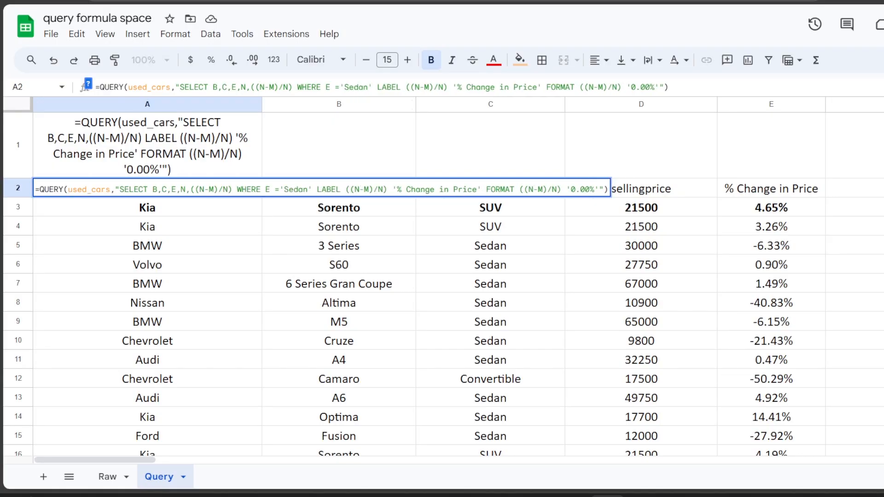
key("Return")
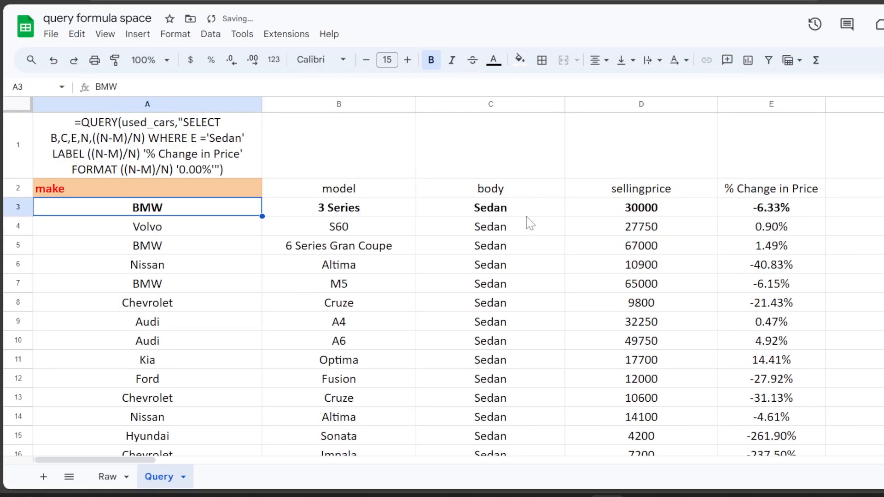
scroll(526, 221, "down", 5)
scroll(522, 226, "down", 6)
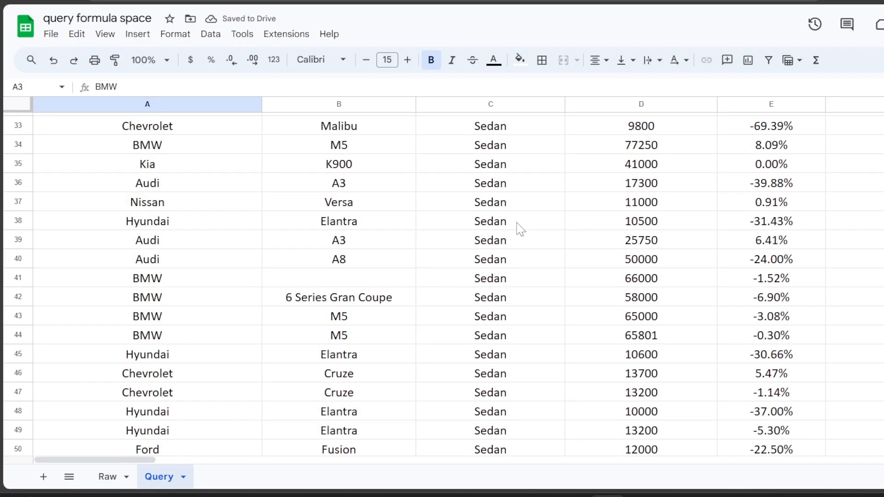
scroll(520, 228, "up", 10)
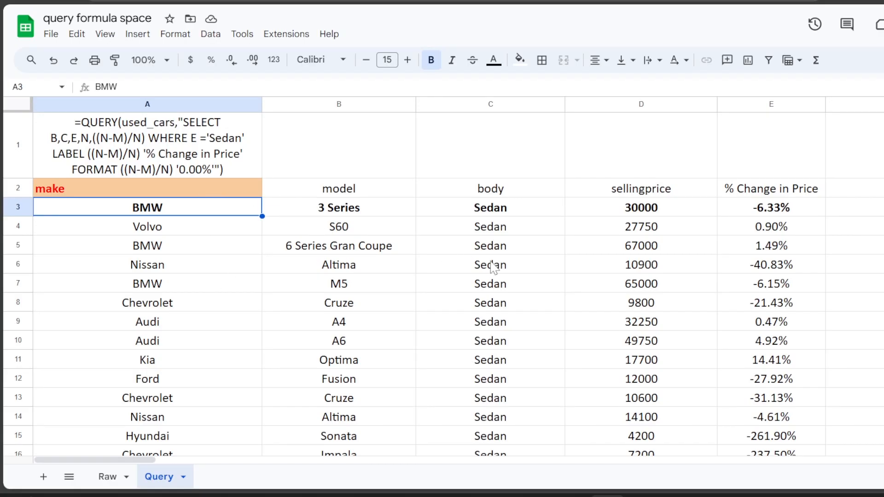
Step: Add the condition AND N >= 15000 after E ='Sedan' in the A2 query's WHERE clause and enter it
left_click(135, 196)
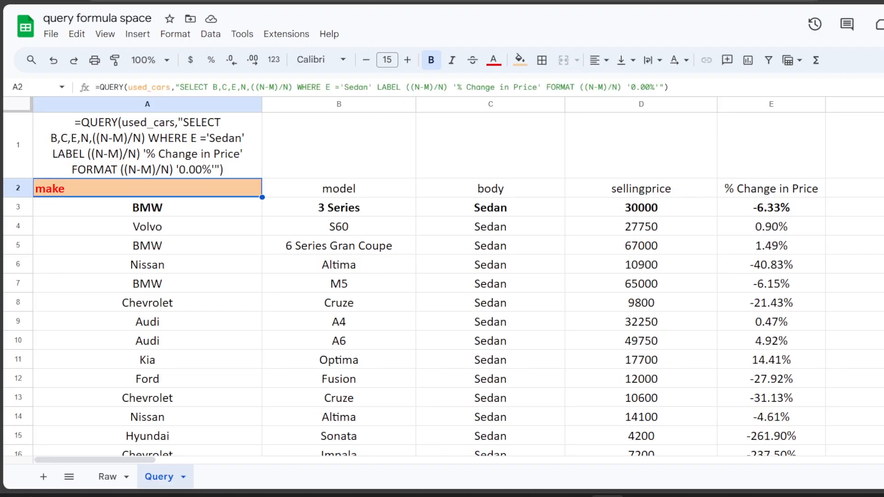
left_click(575, 88)
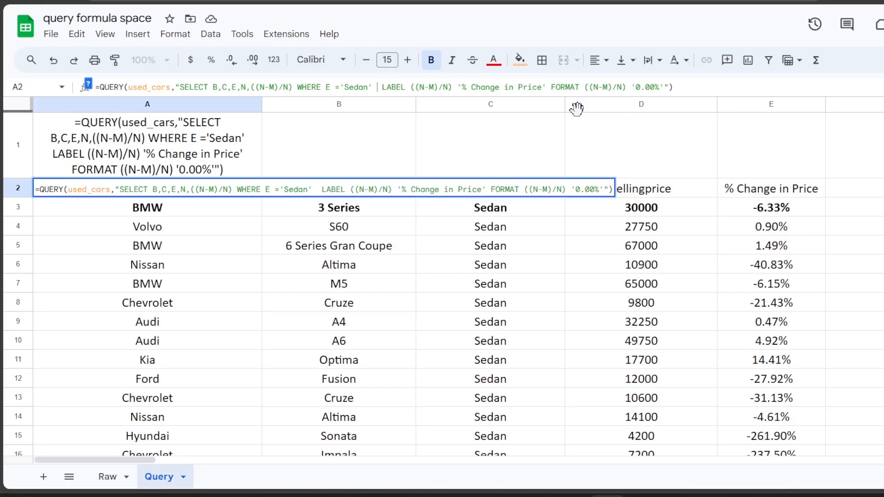
type("AND ")
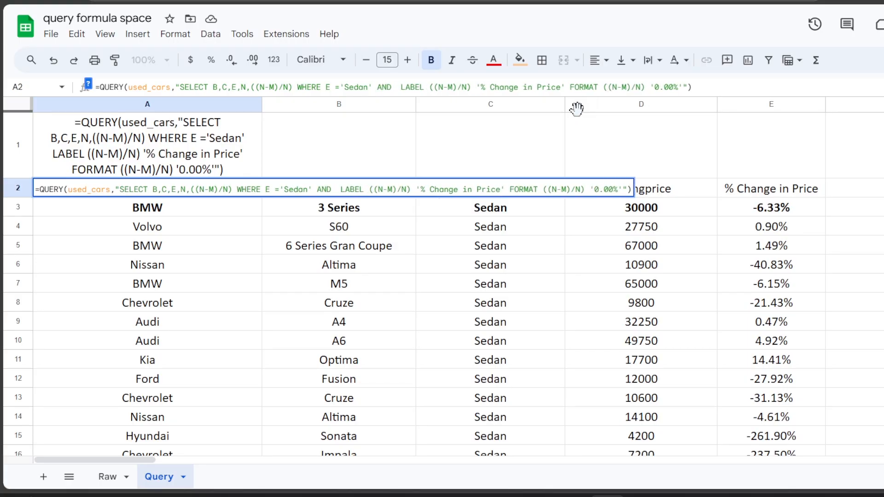
type("N")
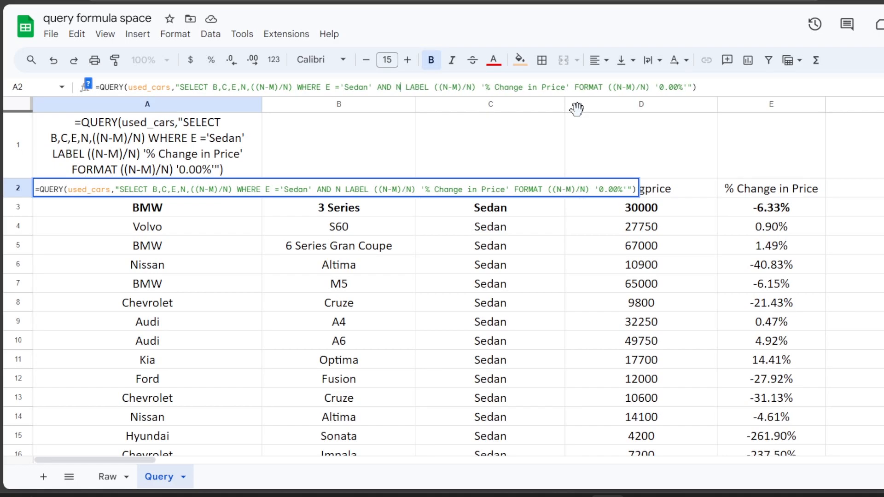
type(" >= 1500")
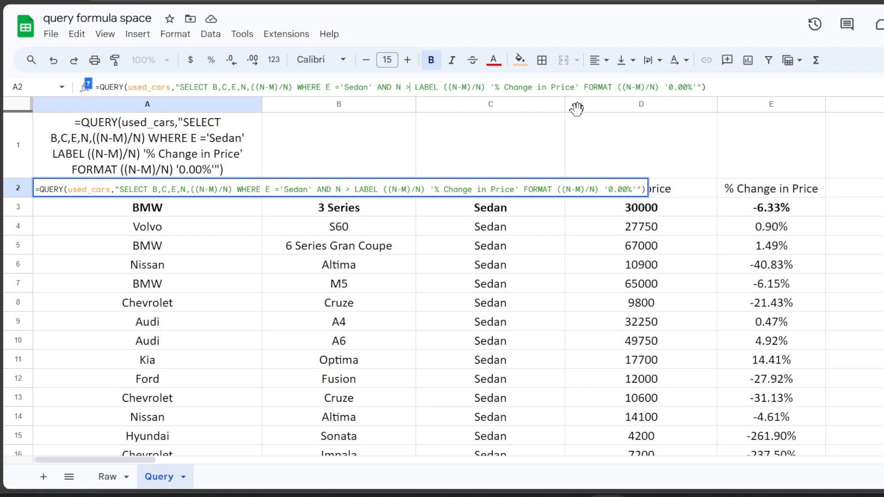
type("0")
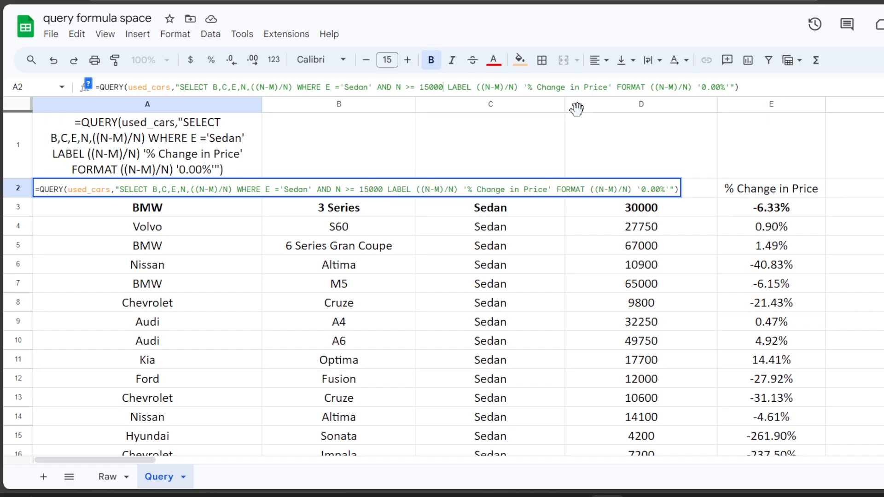
key("Return")
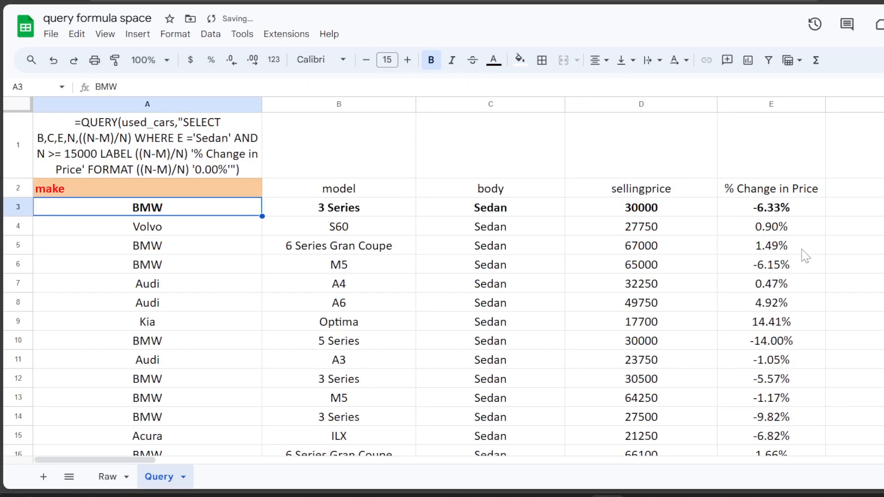
Step: Examine the filtered rows, comparing the selling prices and the % Change in Price values in column E
scroll(801, 263, "down", 8)
scroll(801, 265, "down", 1)
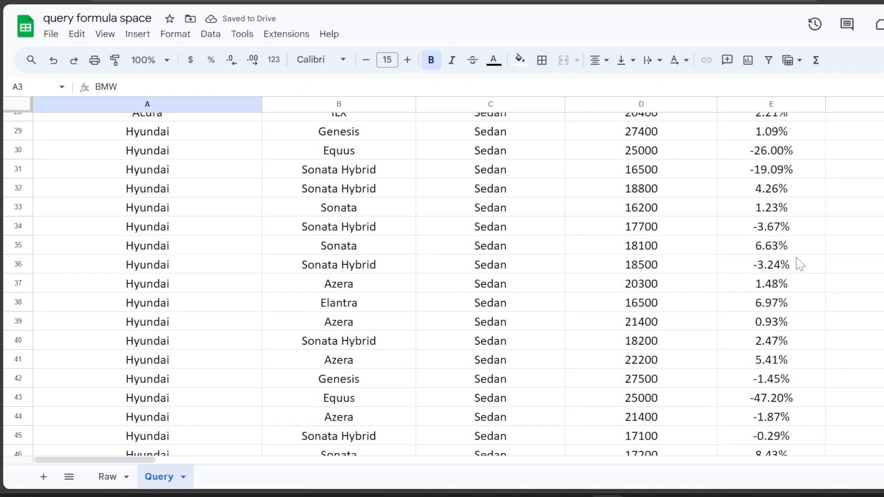
scroll(802, 264, "up", 7)
scroll(802, 263, "up", 3)
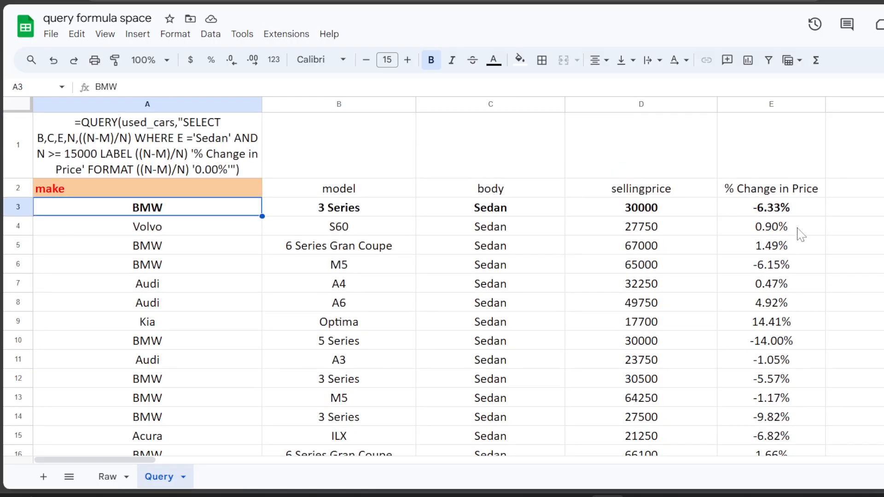
left_click_drag(793, 190, 784, 410)
left_click(801, 251)
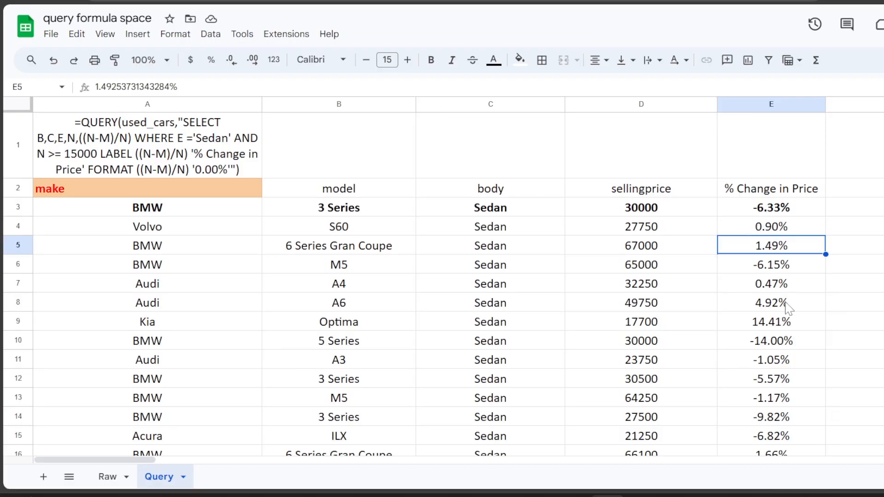
scroll(783, 403, "down", 10)
scroll(767, 380, "up", 5)
scroll(767, 376, "up", 5)
Step: Insert ORDER BY ((N-M)/N) before LABEL in the A2 query and enter it
left_click(216, 196)
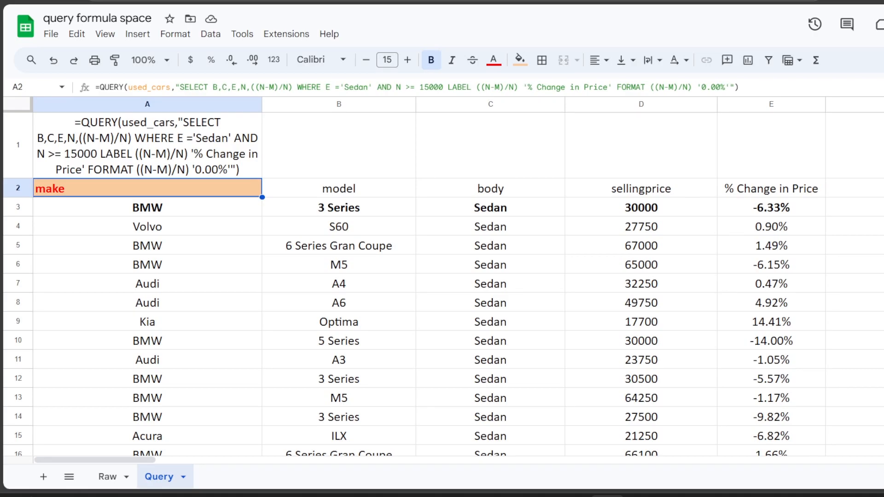
left_click(441, 87)
type("OR")
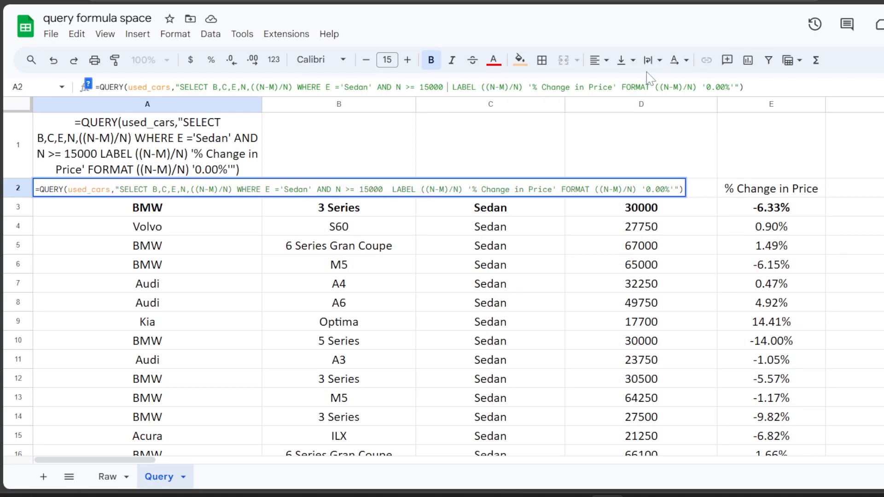
type("DER BY")
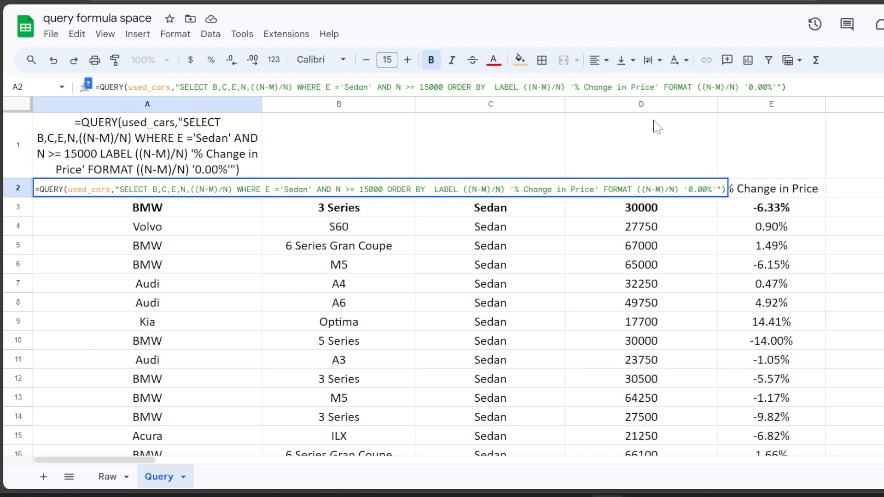
type("((N-M)/N)")
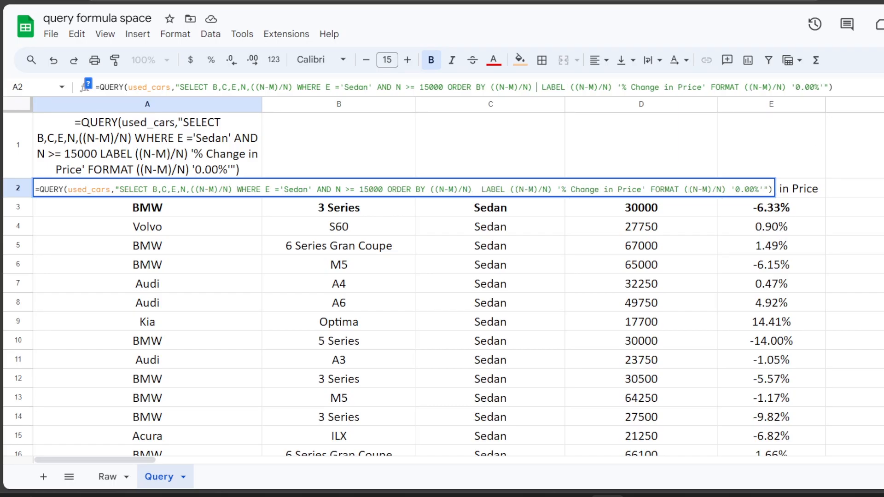
key("BackSpace")
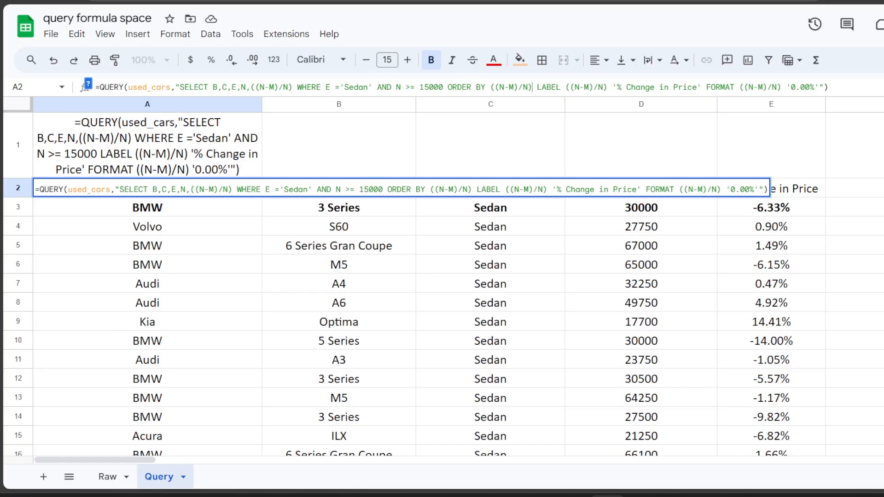
key("Return")
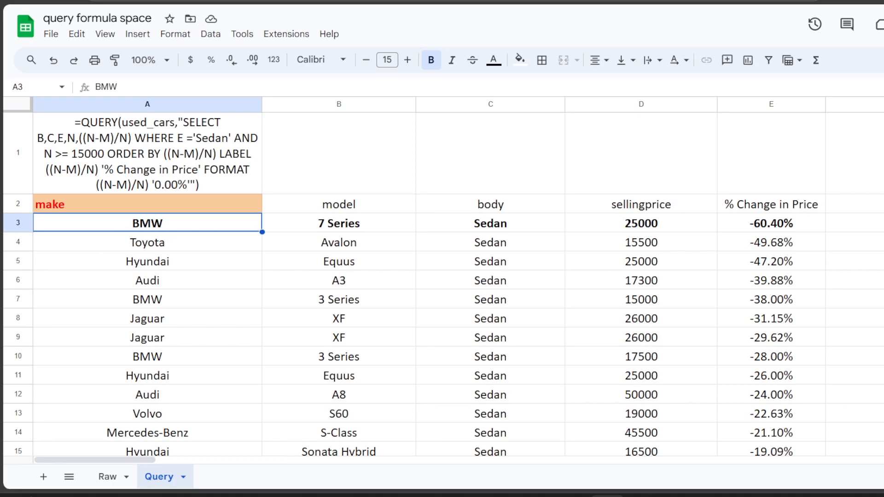
Step: Look through the returned rows to check how they are sorted by % Change in Price
left_click(651, 228)
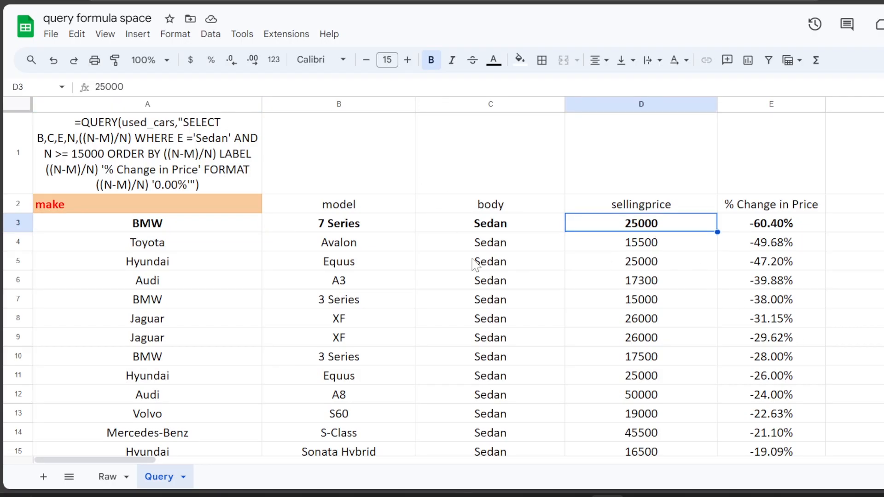
scroll(474, 265, "down", 3)
scroll(475, 265, "down", 8)
scroll(474, 265, "up", 10)
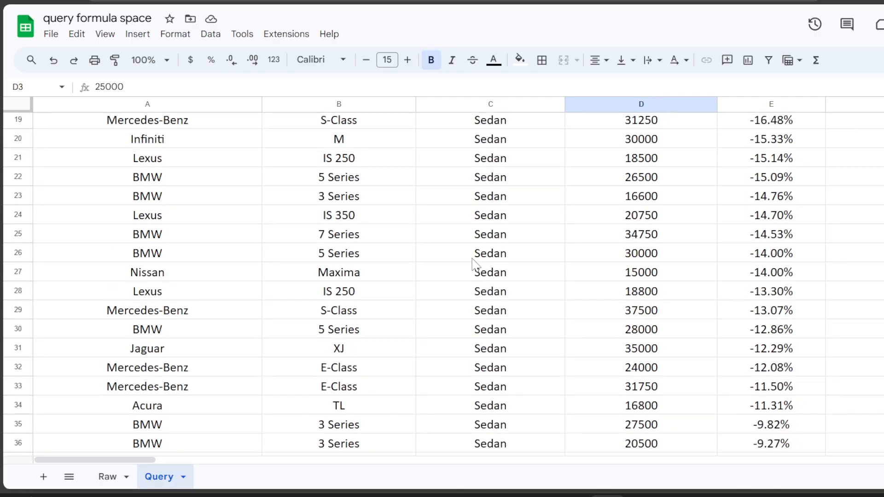
scroll(475, 265, "up", 1)
scroll(474, 265, "down", 9)
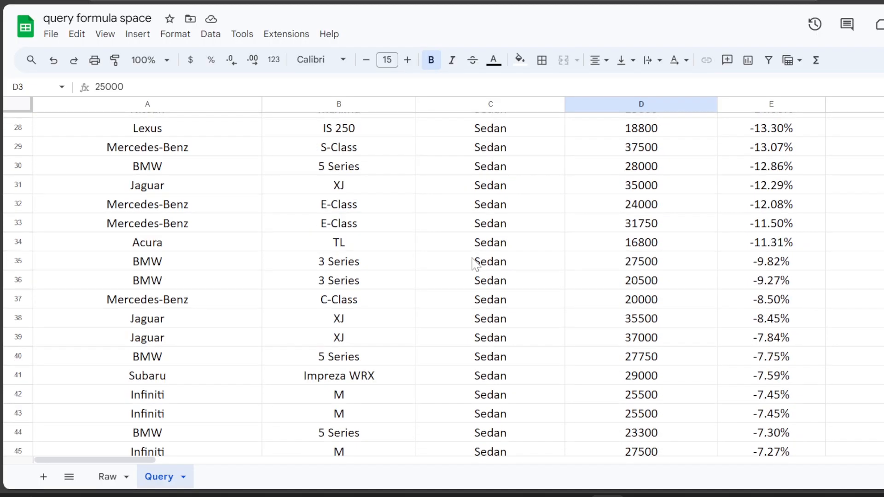
scroll(475, 262, "down", 2)
scroll(474, 262, "up", 4)
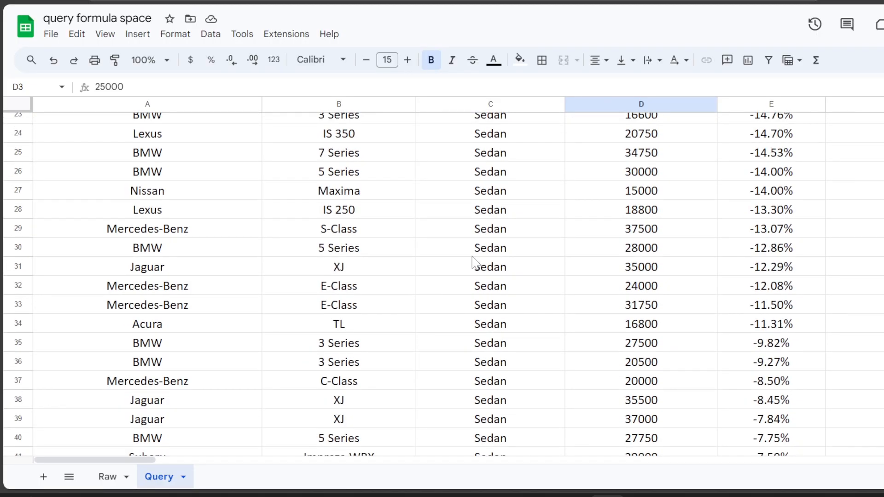
scroll(474, 263, "down", 5)
scroll(474, 262, "down", 4)
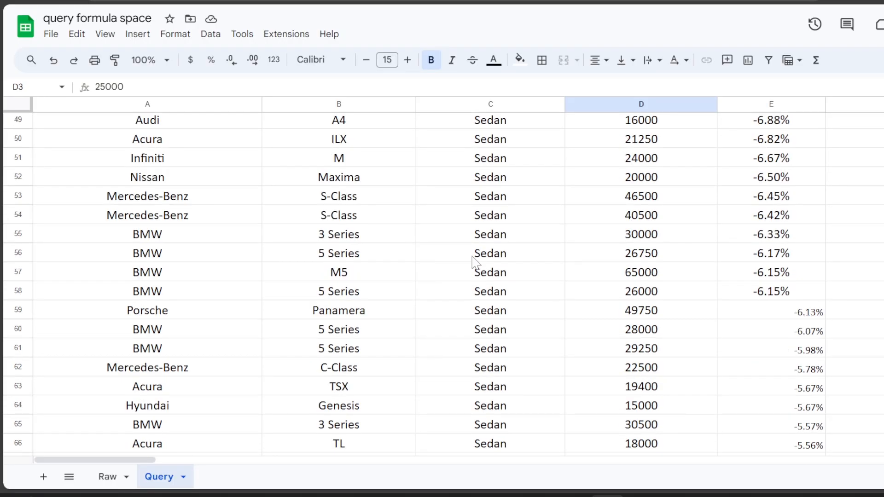
scroll(474, 262, "down", 4)
scroll(476, 261, "up", 18)
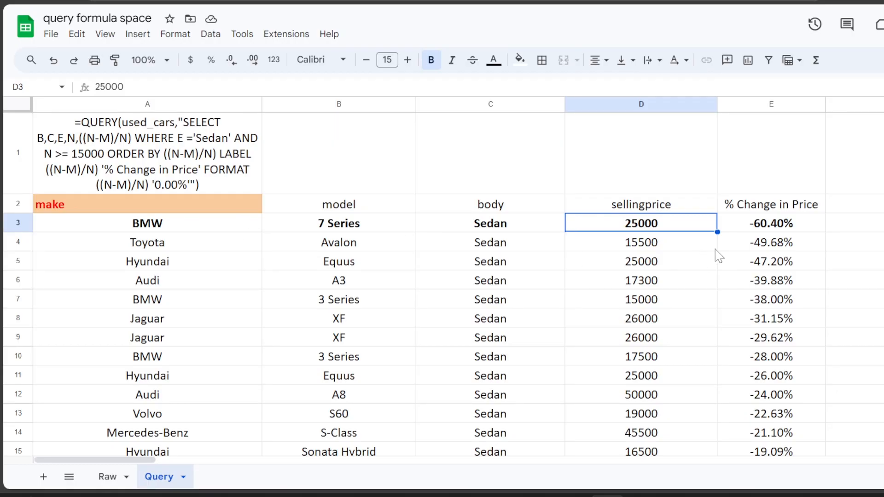
Step: Highlight the result block A3:E15 and check its rows against the header in E2
left_click_drag(154, 230, 752, 454)
scroll(719, 406, "down", 1)
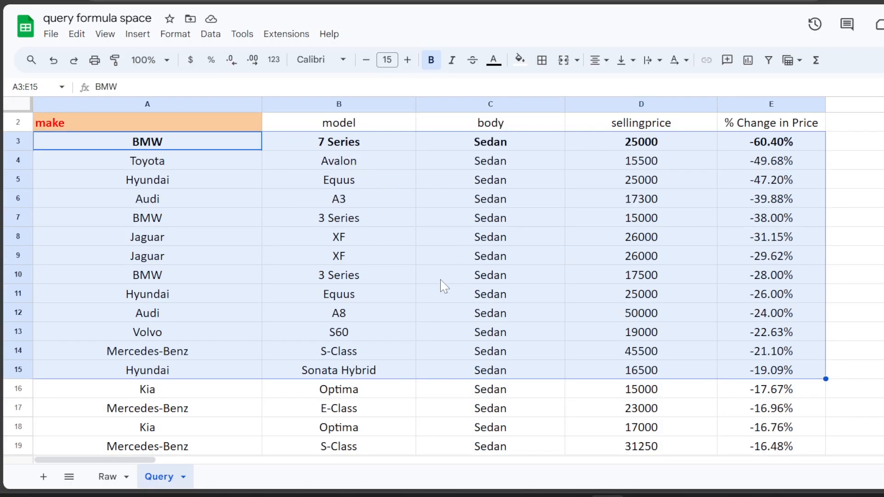
scroll(447, 284, "up", 1)
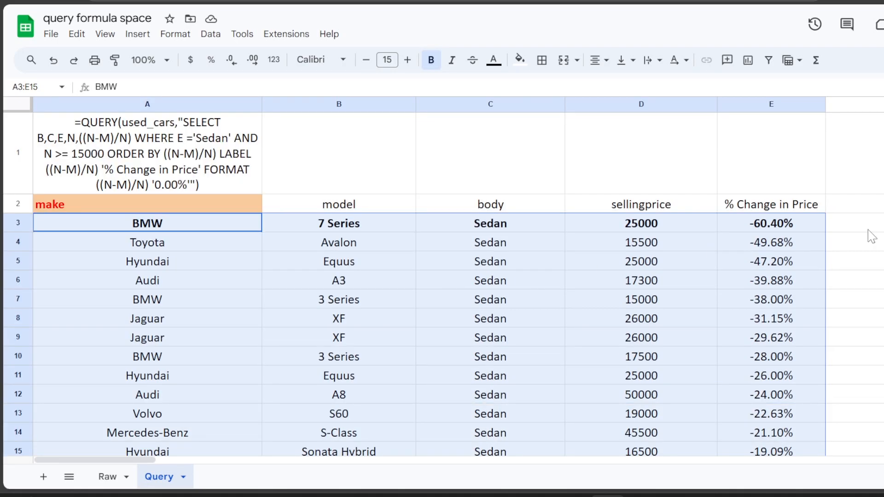
left_click(746, 208)
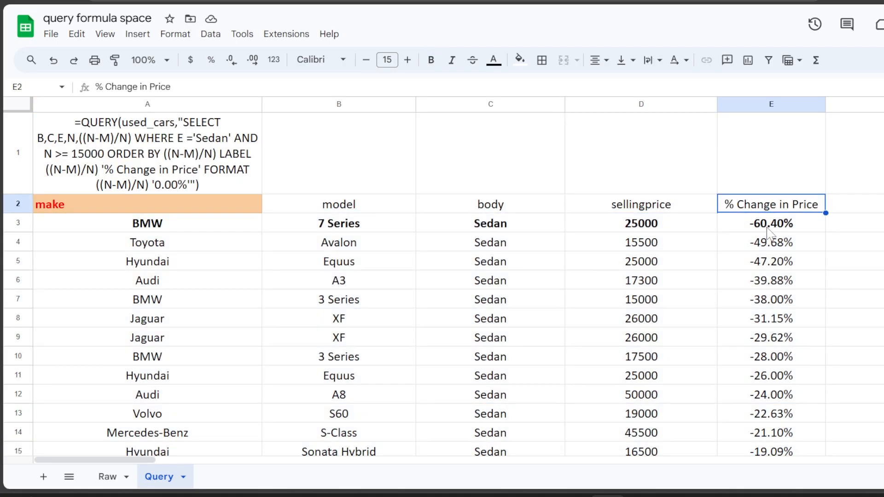
Step: Change the N threshold in the A2 query to 10000, add AND ((N-M)/N) >= 0 before ORDER BY, and review the rows
left_click(207, 205)
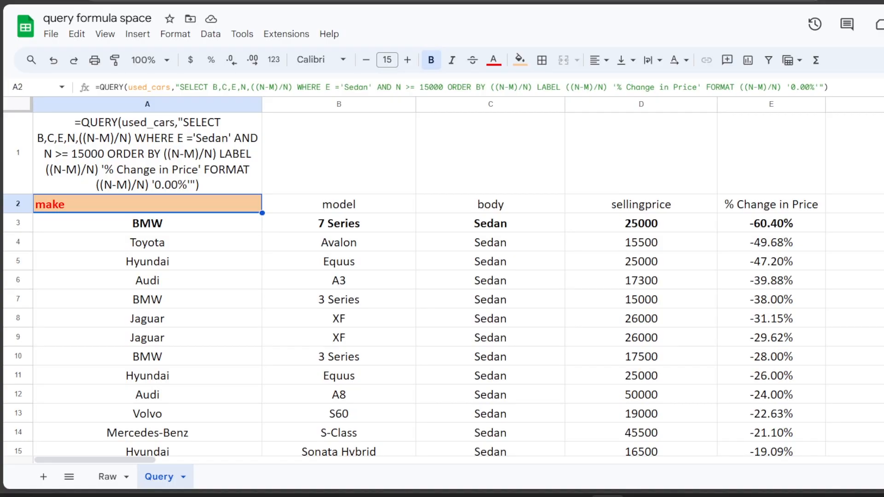
left_click(443, 87)
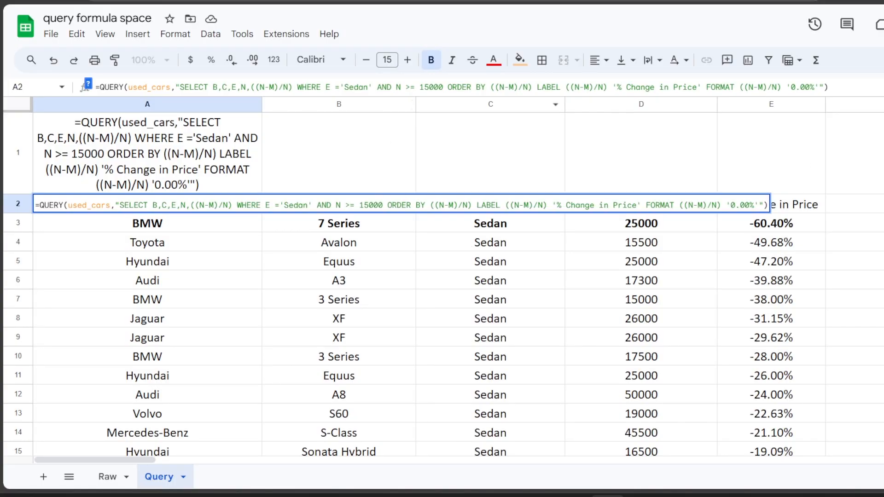
key("BackSpace")
type("0 AND")
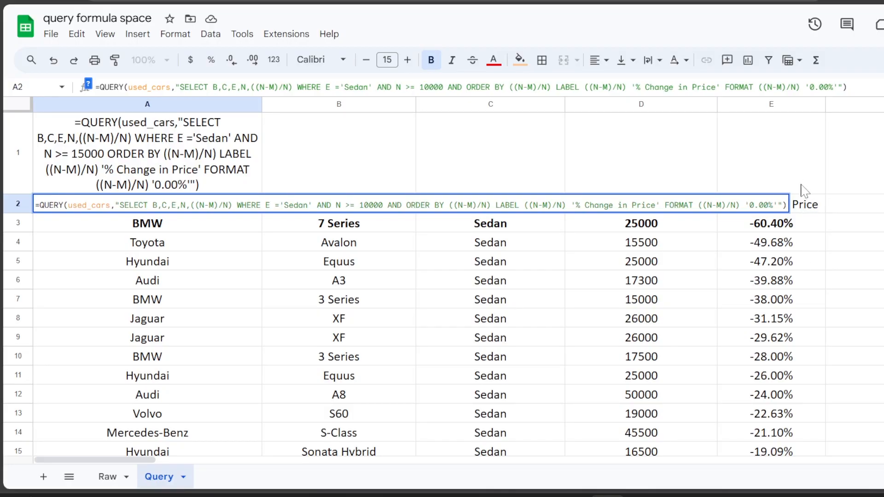
type("((N-M)/N)")
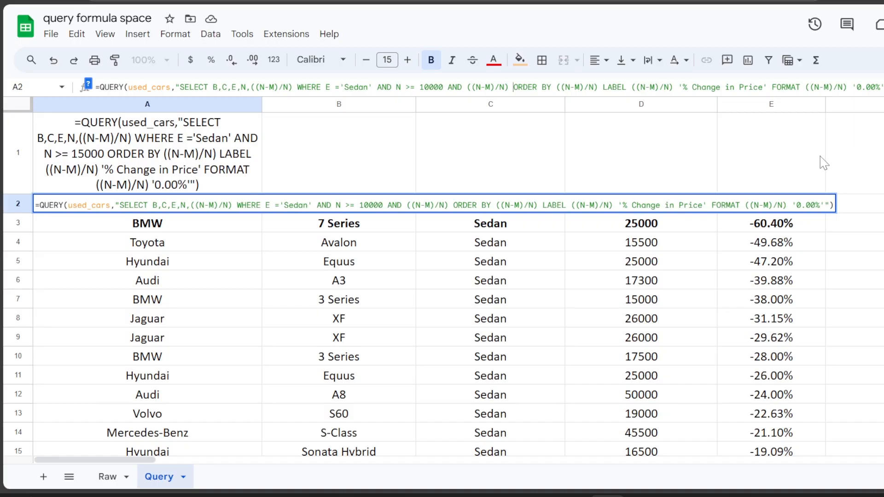
type(">")
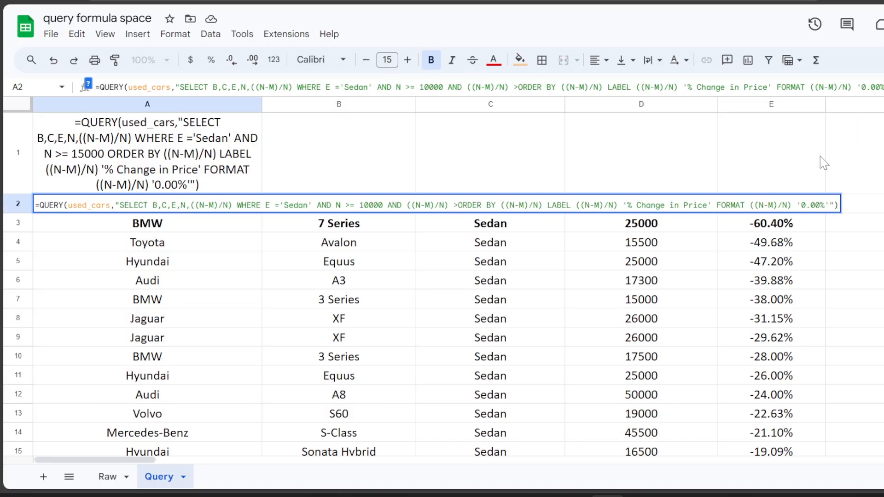
type("= 0")
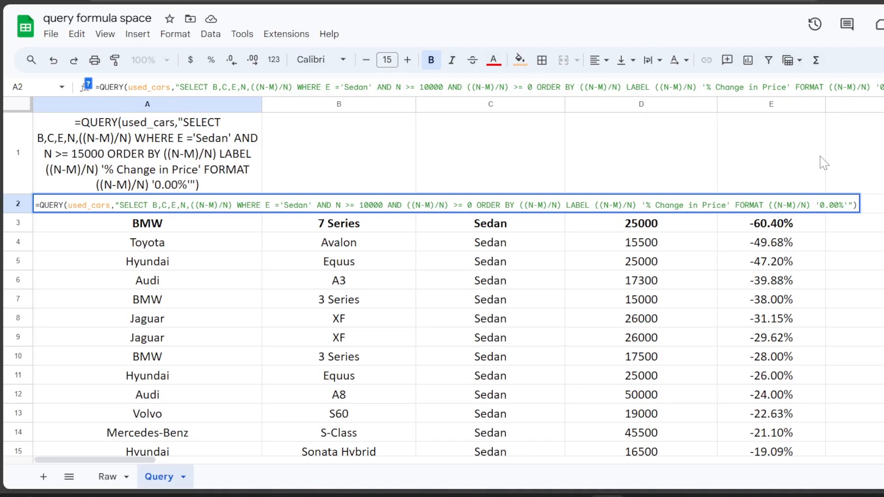
key("Return")
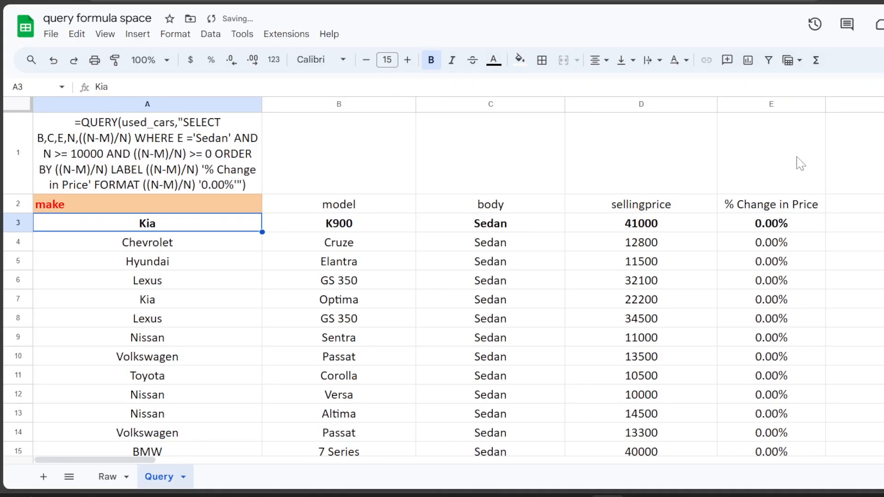
scroll(713, 262, "down", 5)
scroll(714, 265, "down", 4)
scroll(712, 264, "up", 9)
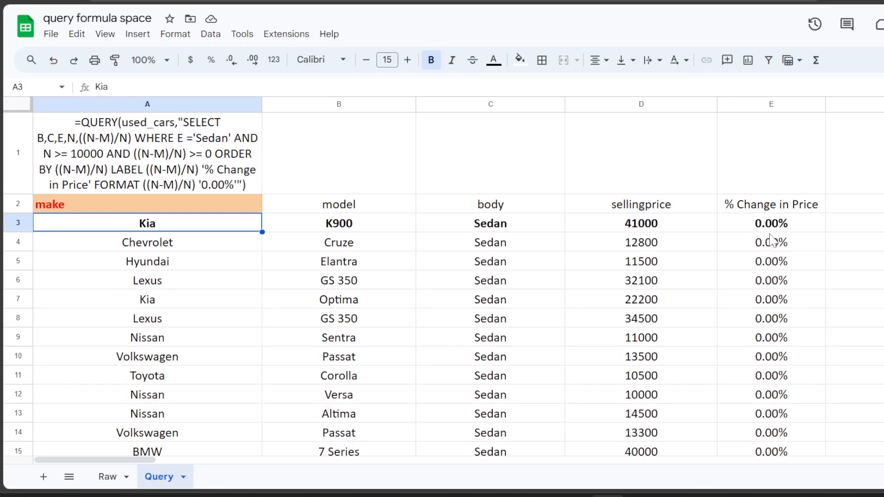
Step: Change the price change condition in the A2 query to ((N-M)/N) > 0 and enter it
left_click(185, 208)
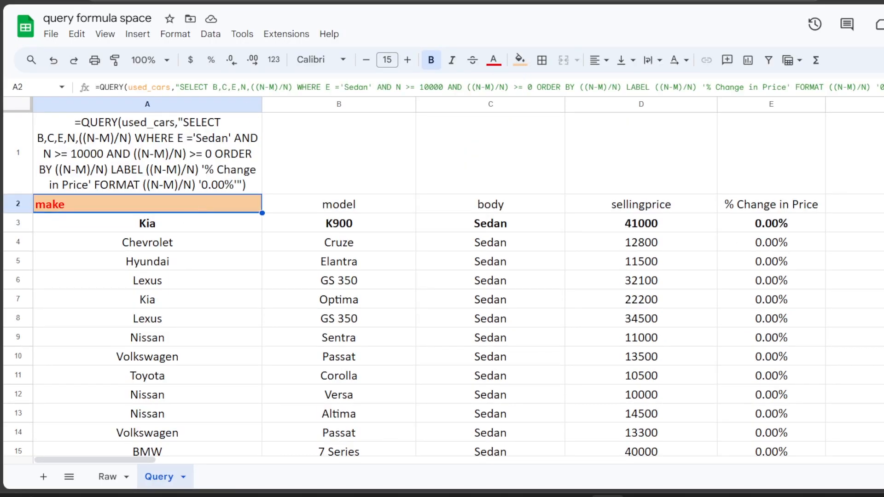
left_click(523, 88)
key("BackSpace")
key("Return")
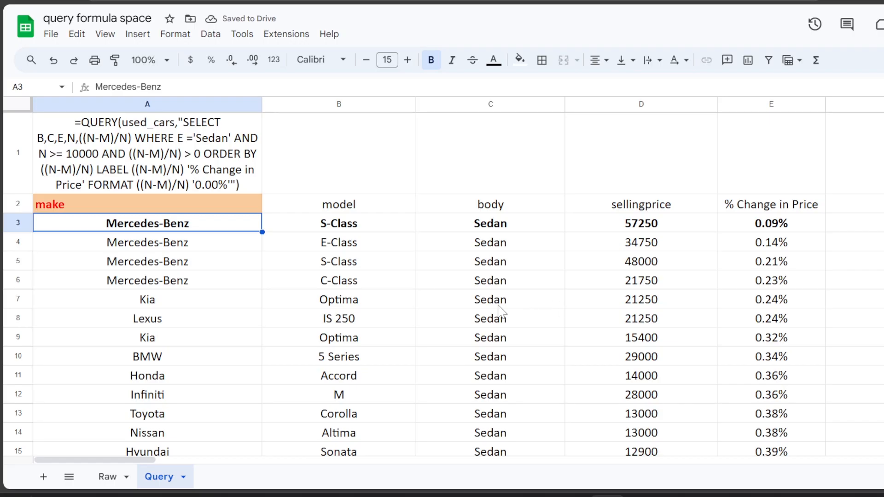
Step: Look through the returned sedan rows to check the order of the % Change in Price values
scroll(414, 318, "down", 1)
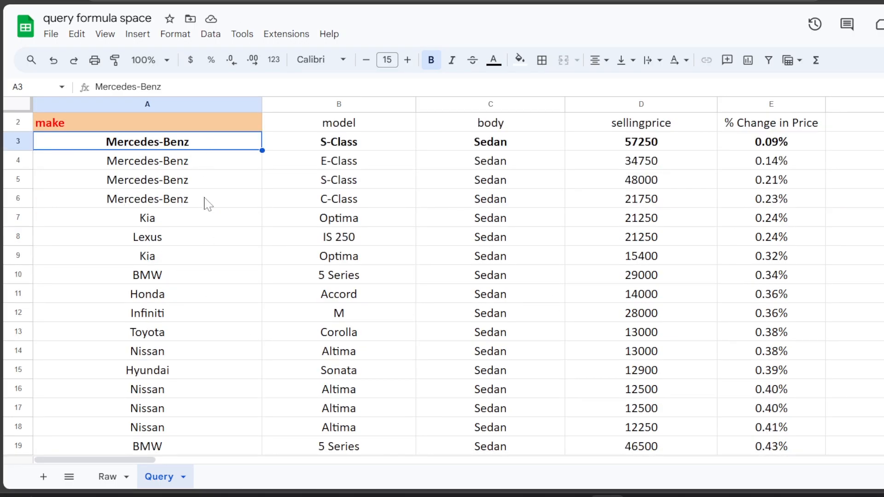
scroll(180, 258, "down", 3)
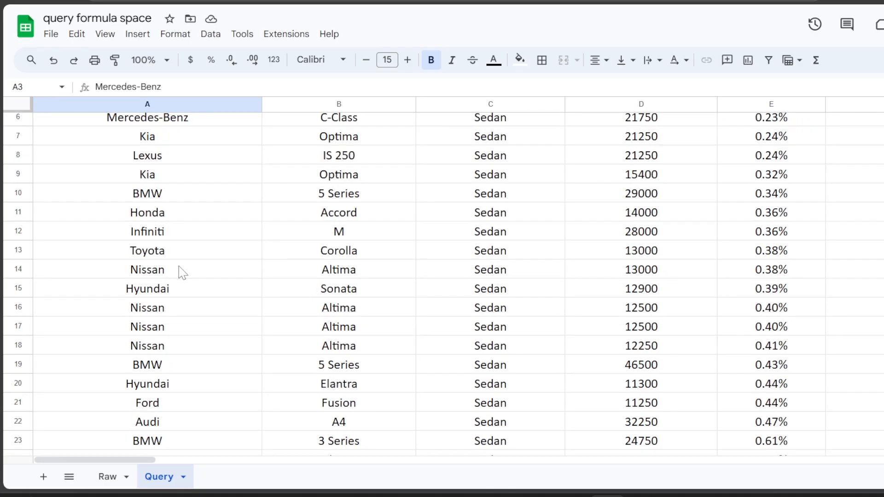
scroll(183, 272, "down", 5)
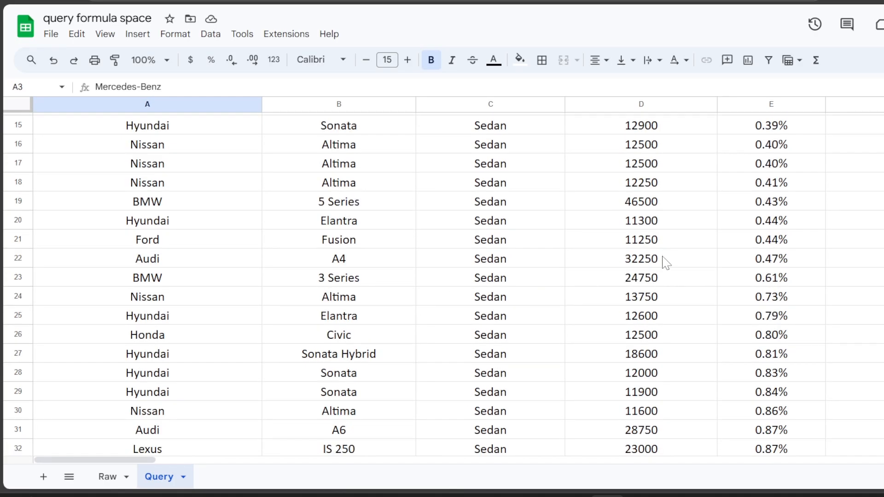
scroll(673, 397, "up", 3)
scroll(673, 397, "up", 5)
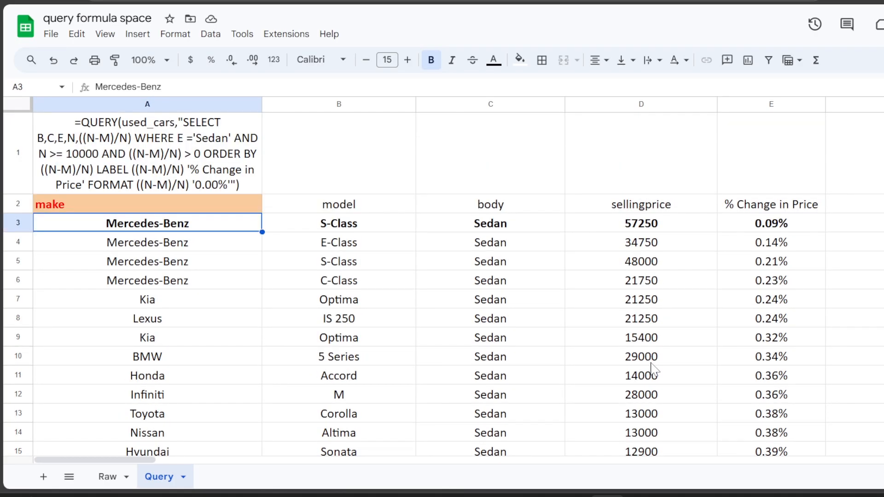
left_click(180, 203)
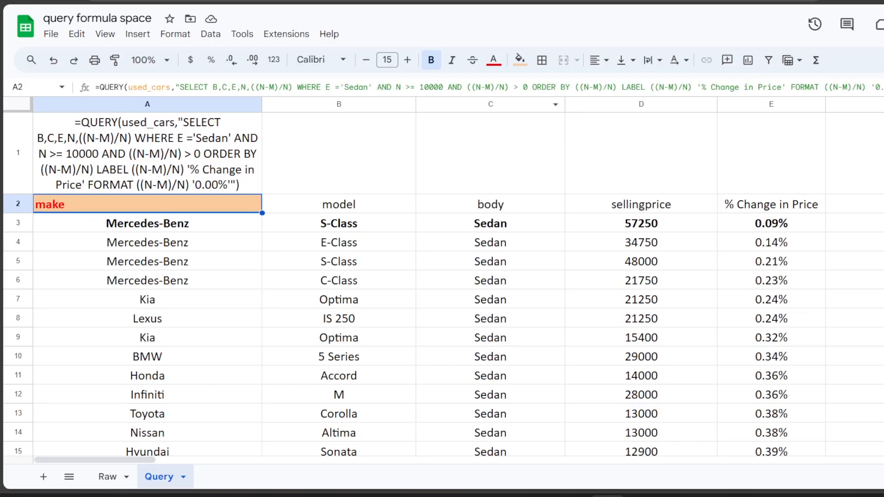
scroll(711, 282, "down", 3)
scroll(711, 282, "down", 15)
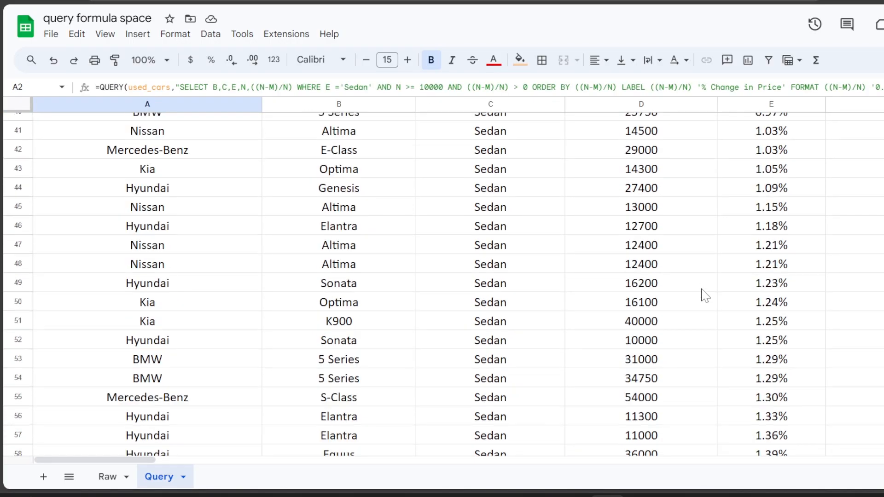
scroll(706, 295, "up", 17)
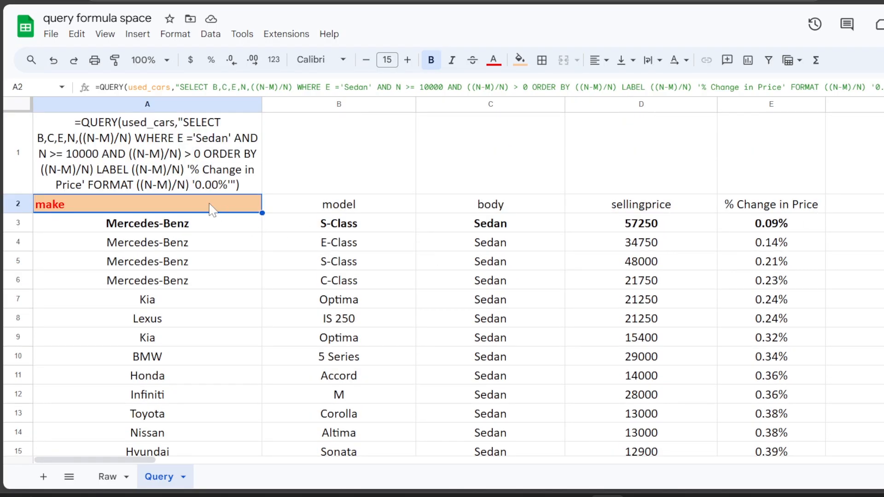
Step: Add DESC after ORDER BY ((N-M)/N) in the A2 query and review the rows by % Change in Price
left_click(617, 87)
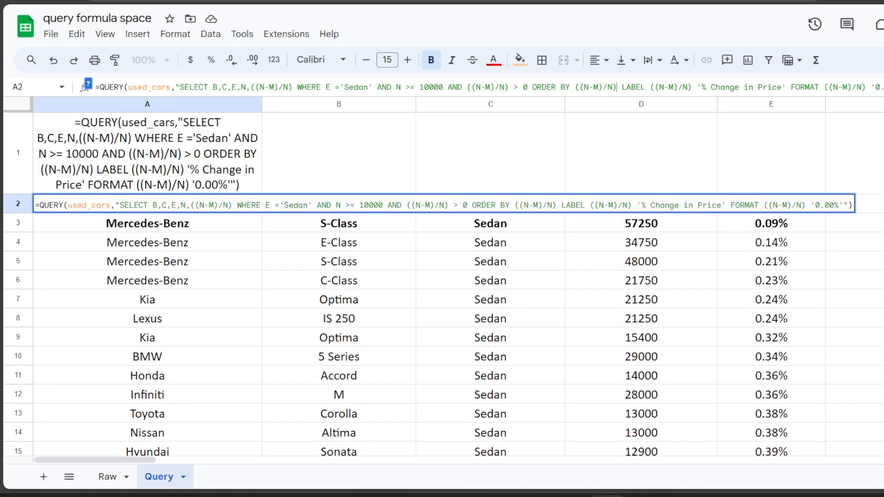
type("DESC")
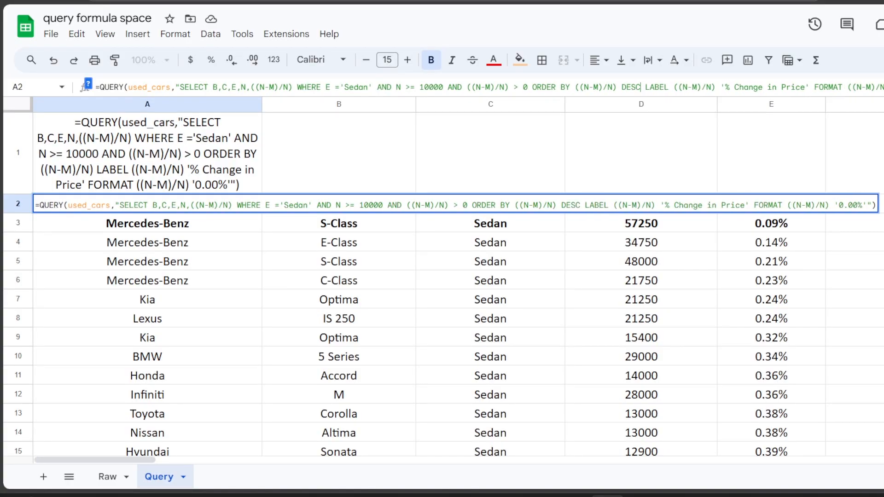
key("Return")
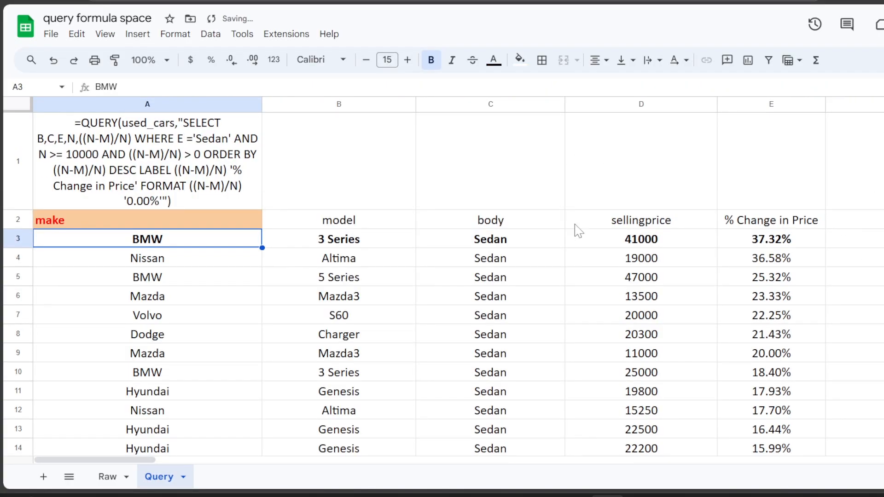
left_click(790, 244)
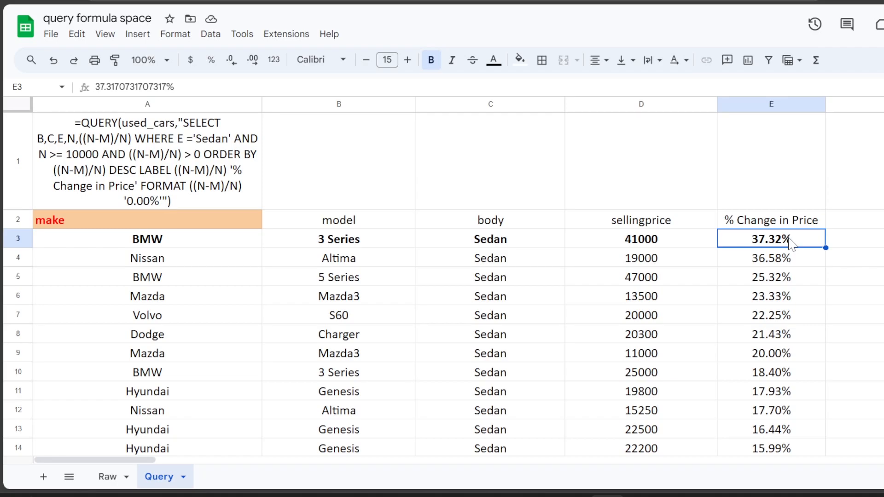
scroll(793, 257, "down", 3)
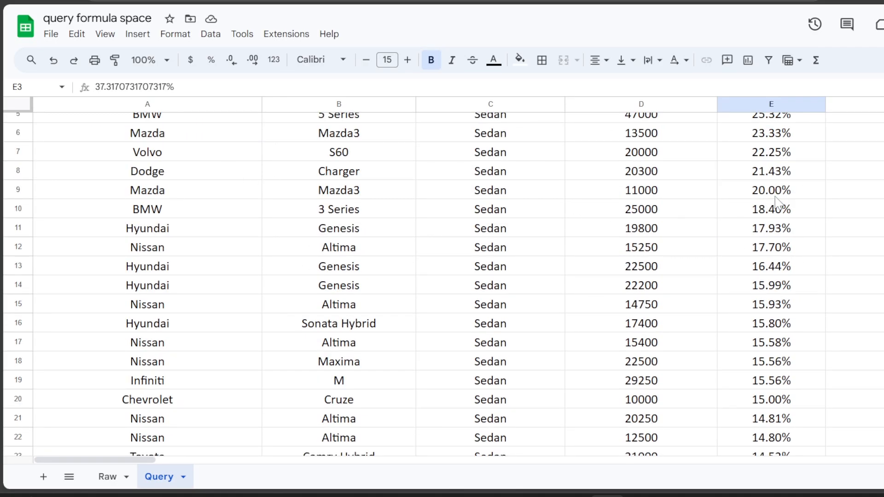
scroll(781, 311, "down", 10)
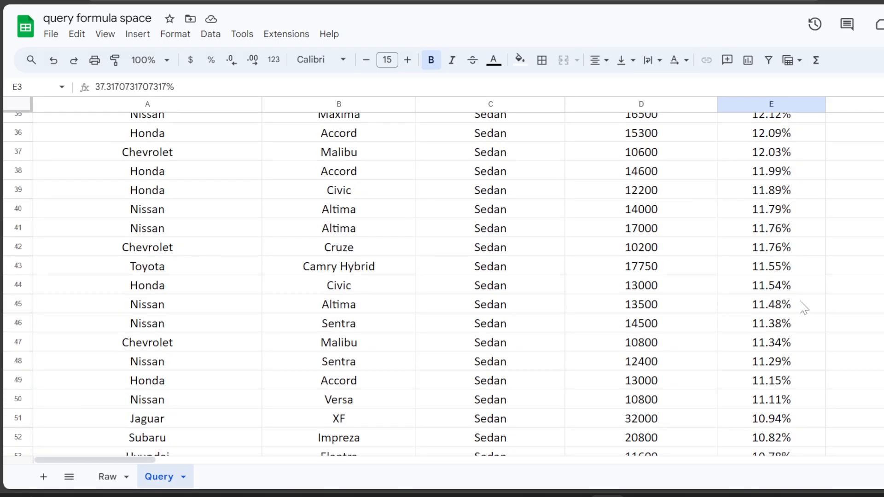
scroll(806, 297, "up", 10)
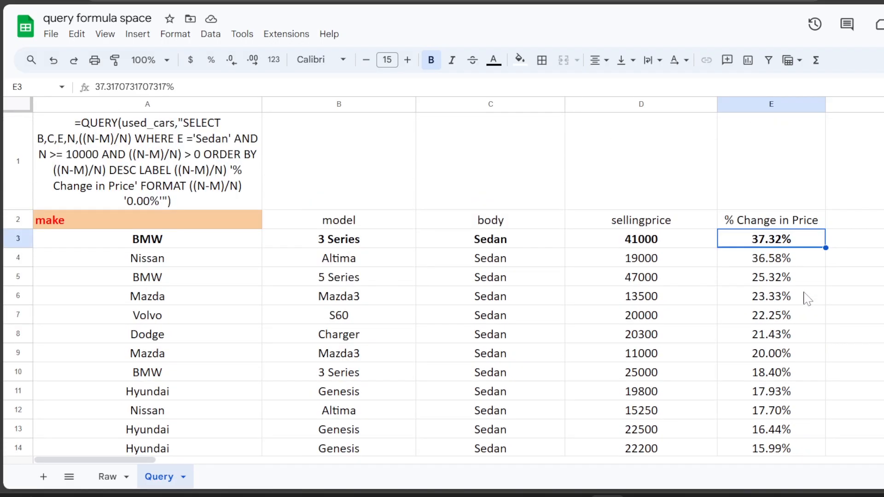
Step: Widen column A so the query text in A1 wraps onto fewer lines, keeping A2 selected
left_click(248, 169)
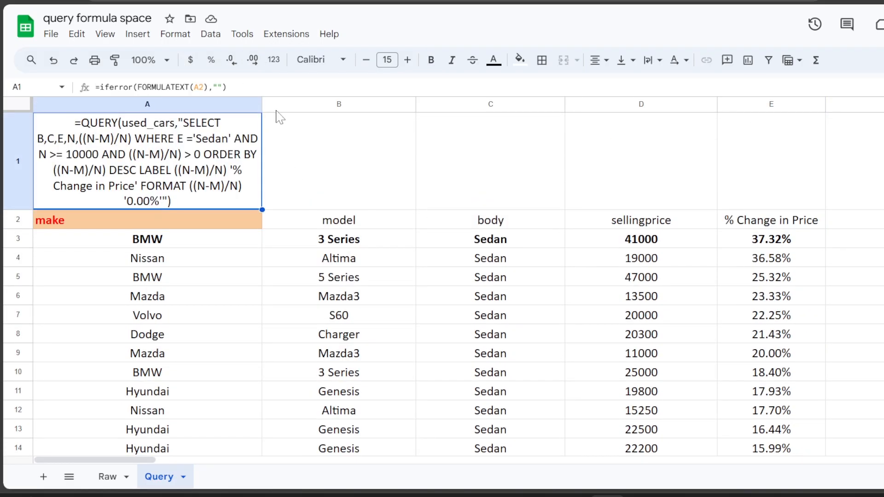
left_click(229, 222)
left_click_drag(262, 104, 326, 104)
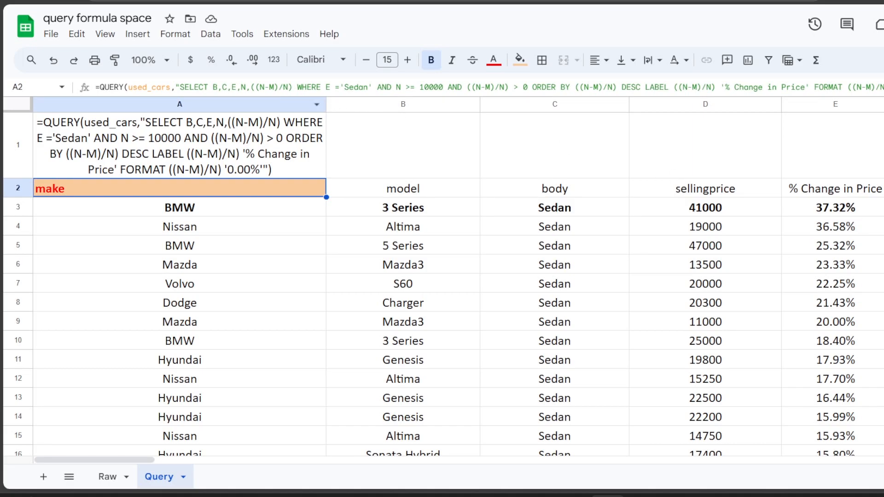
Step: Examine the ((N-M)/N) expression in the SELECT clause of the A2 query and leave the formula as it is
left_click_drag(288, 87, 251, 87)
left_click(304, 87)
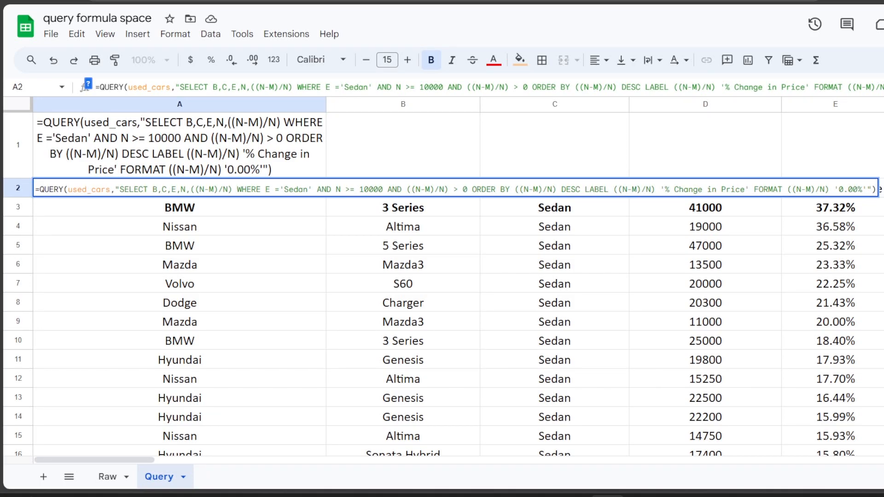
key("Return")
key("ctrl+c")
key("Escape")
key("Up")
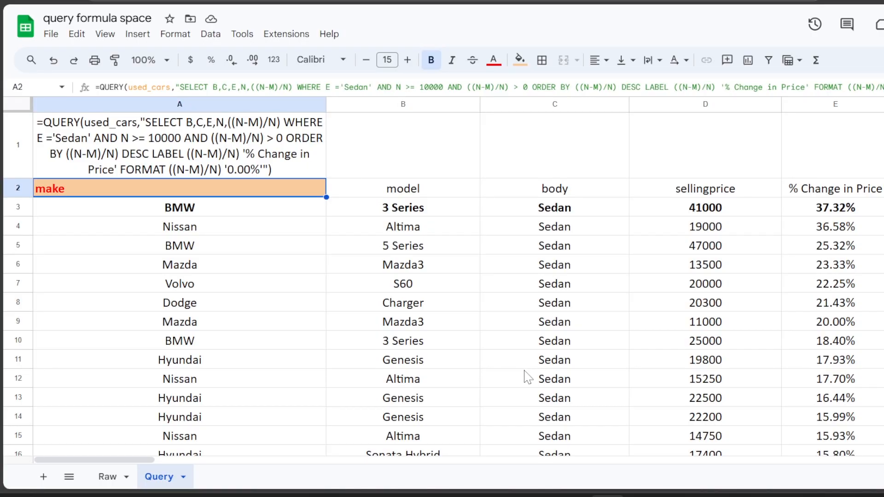
Step: Look over the query results and the source data on the Raw sheet, and return to the Query sheet
scroll(649, 379, "down", 3)
scroll(649, 379, "up", 3)
left_click(117, 478)
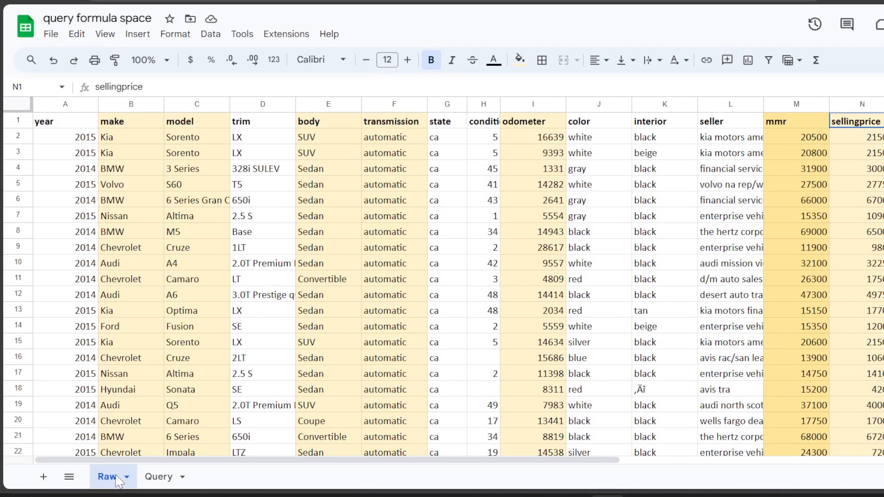
left_click(167, 477)
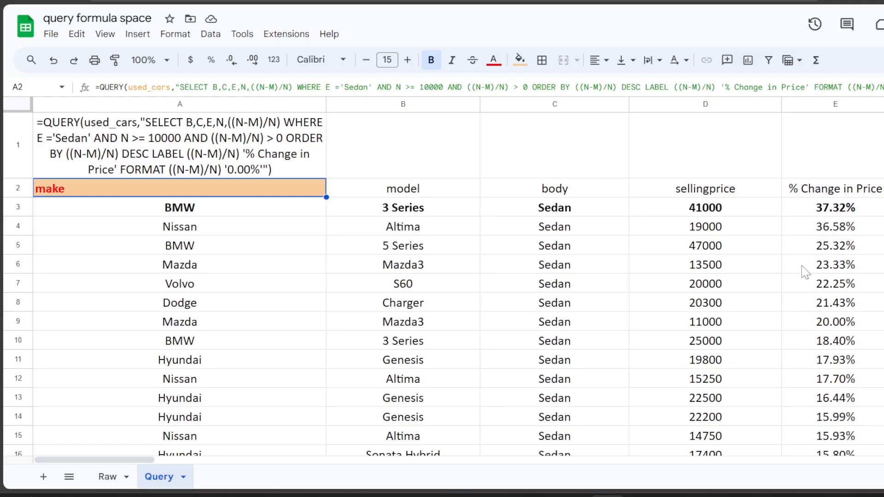